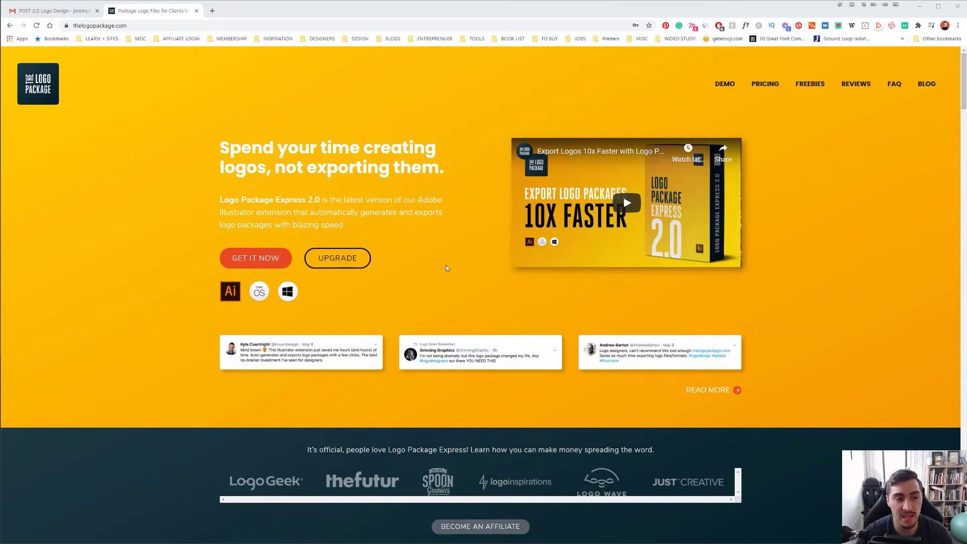
# - Scroll the Logo Package Express 2.0 page through its features and $119 pricing, then back up
pyautogui.scroll(-3, 447, 268)
pyautogui.scroll(-4, 529, 270)
pyautogui.scroll(-4, 628, 271)
pyautogui.scroll(-5, 655, 271)
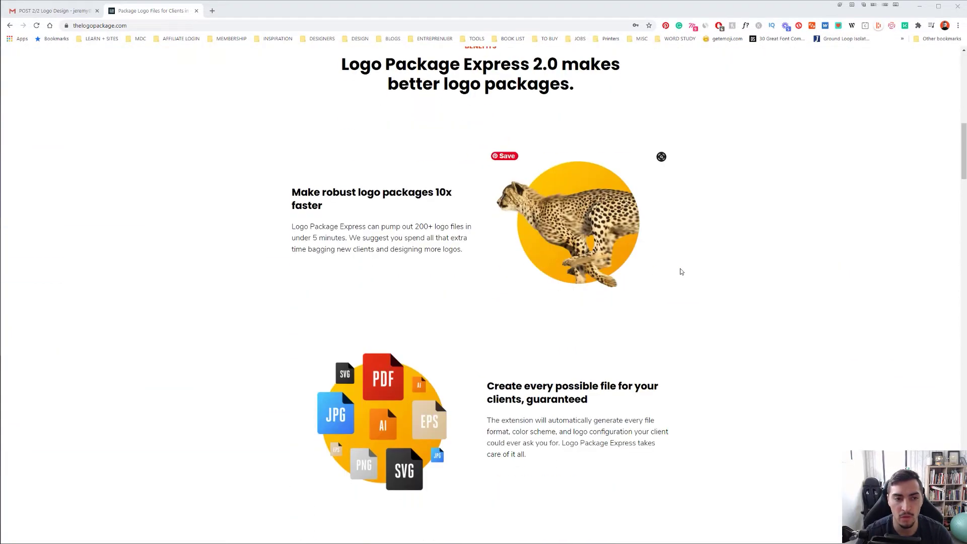
pyautogui.scroll(-5, 681, 271)
pyautogui.scroll(-5, 681, 271)
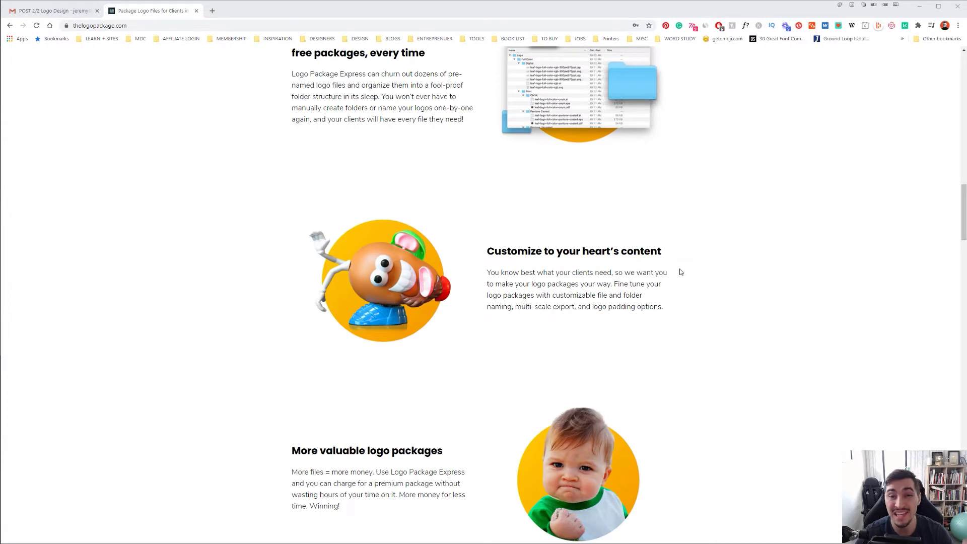
pyautogui.scroll(-3, 681, 271)
pyautogui.scroll(-4, 679, 272)
pyautogui.scroll(-4, 679, 272)
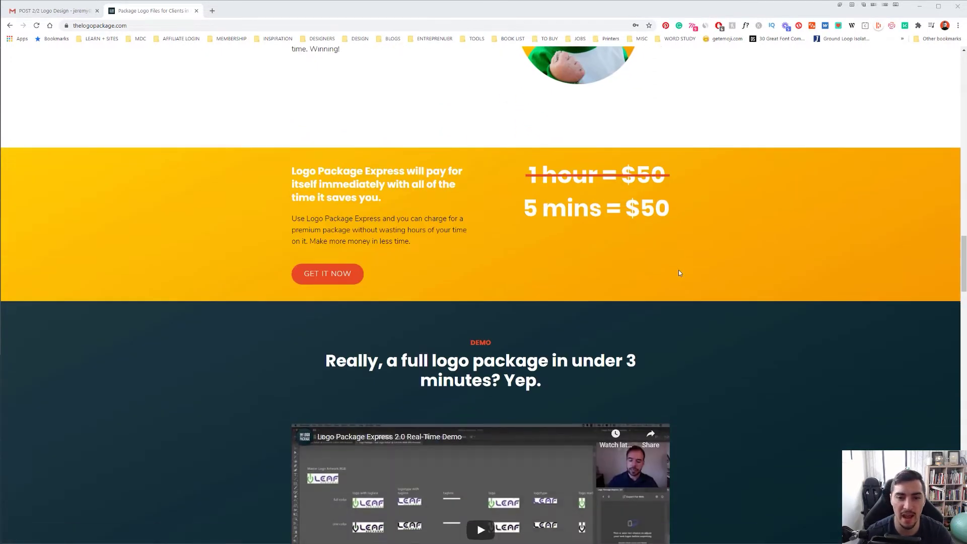
pyautogui.scroll(-2, 609, 196)
pyautogui.scroll(-3, 691, 259)
pyautogui.scroll(-1, 691, 260)
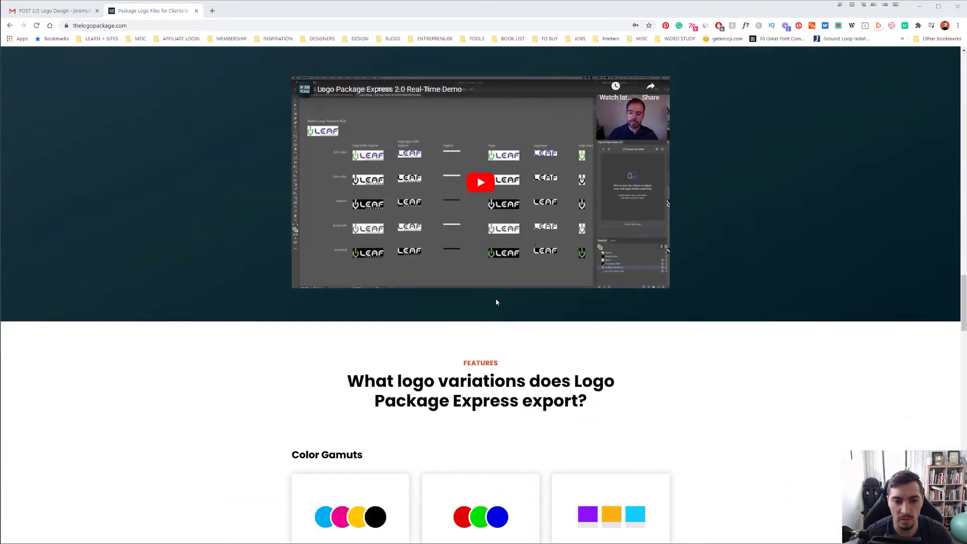
pyautogui.scroll(-3, 563, 258)
pyautogui.scroll(-4, 605, 277)
pyautogui.scroll(-5, 605, 277)
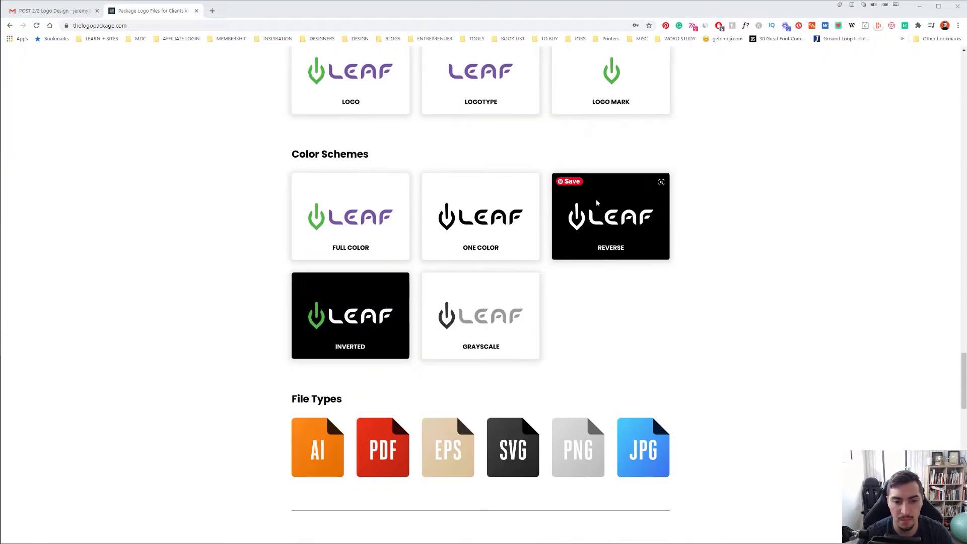
pyautogui.scroll(-5, 574, 308)
pyautogui.scroll(-5, 575, 302)
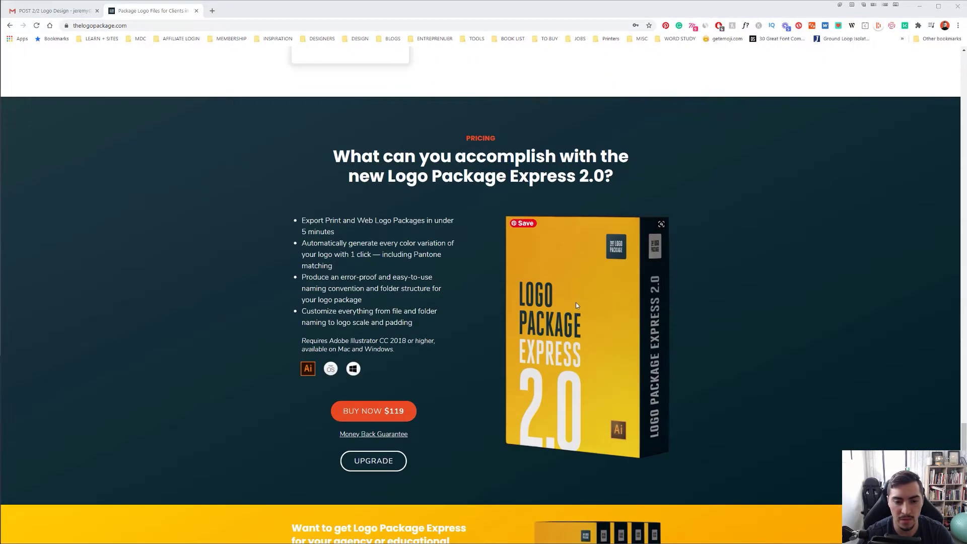
pyautogui.scroll(-6, 582, 300)
pyautogui.scroll(6, 620, 297)
pyautogui.scroll(-2, 362, 241)
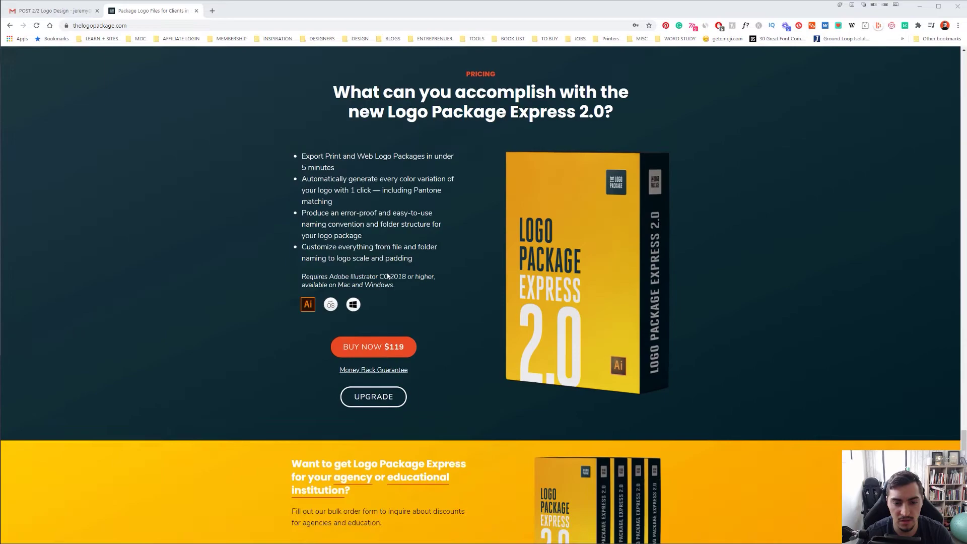
pyautogui.scroll(-5, 362, 240)
pyautogui.scroll(10, 362, 241)
pyautogui.scroll(10, 361, 241)
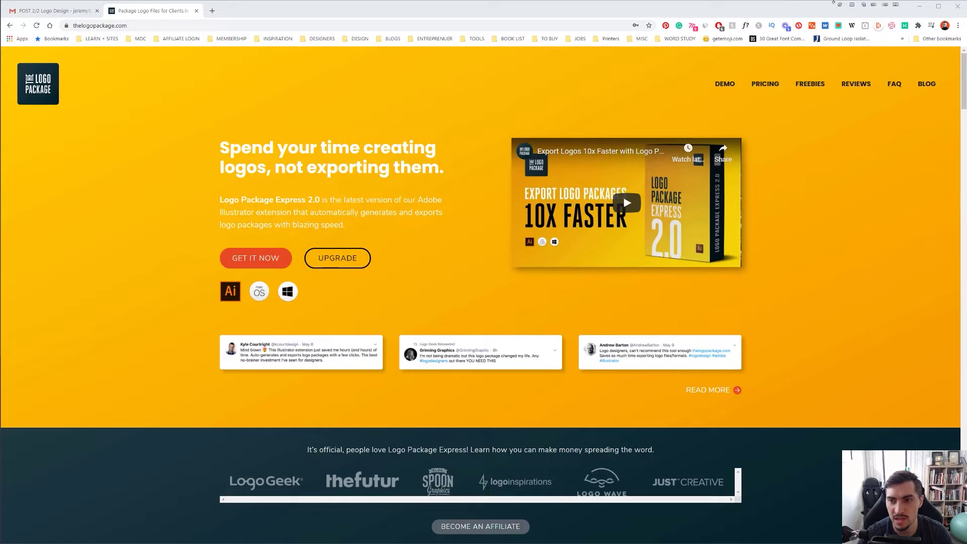
pyautogui.click(924, 9)
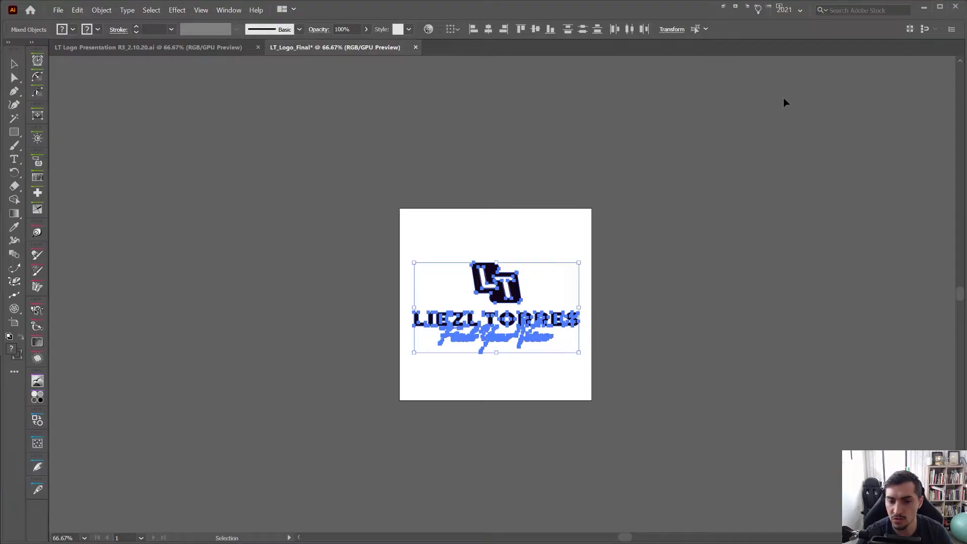
pyautogui.hotkey('ctrl', '=')
pyautogui.hotkey('ctrl', '=')
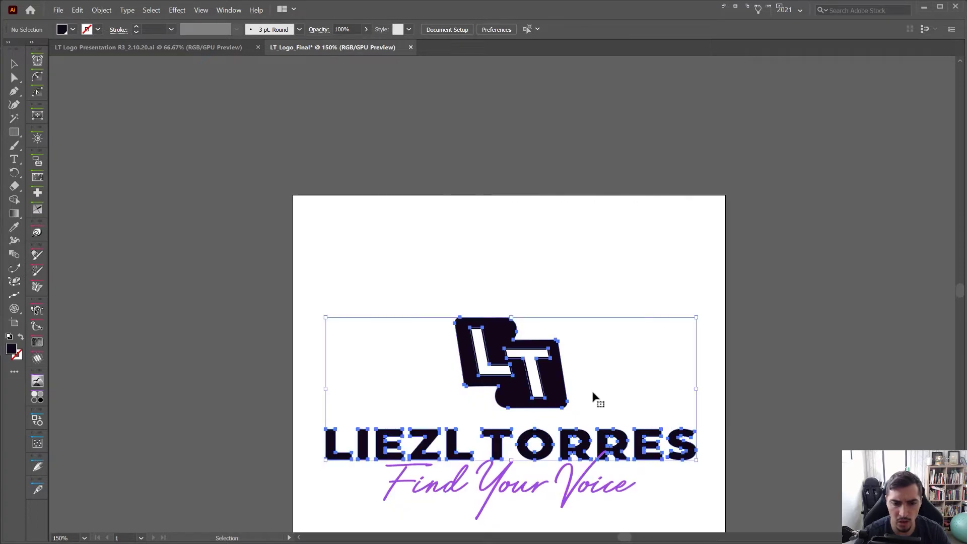
pyautogui.scroll(-1, 659, 177)
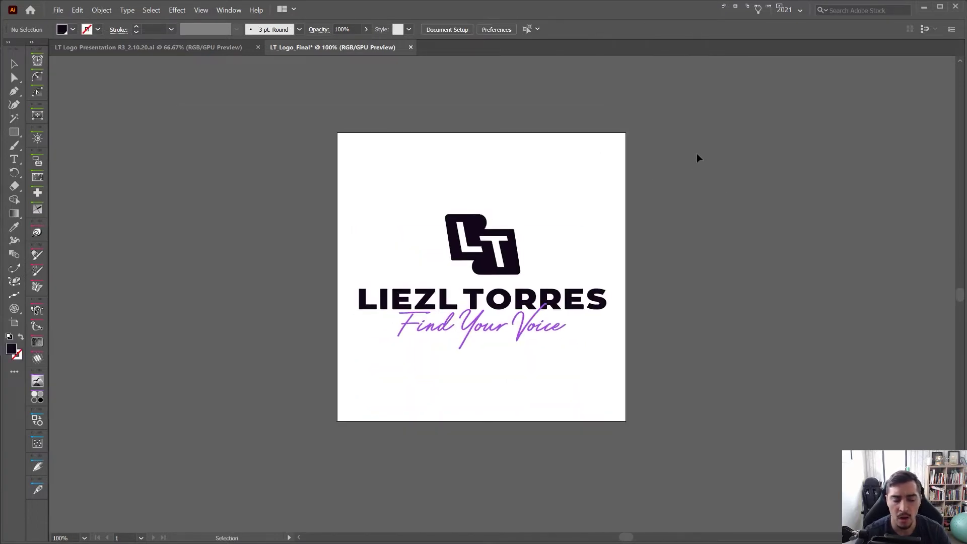
pyautogui.hotkey('ctrl', '1')
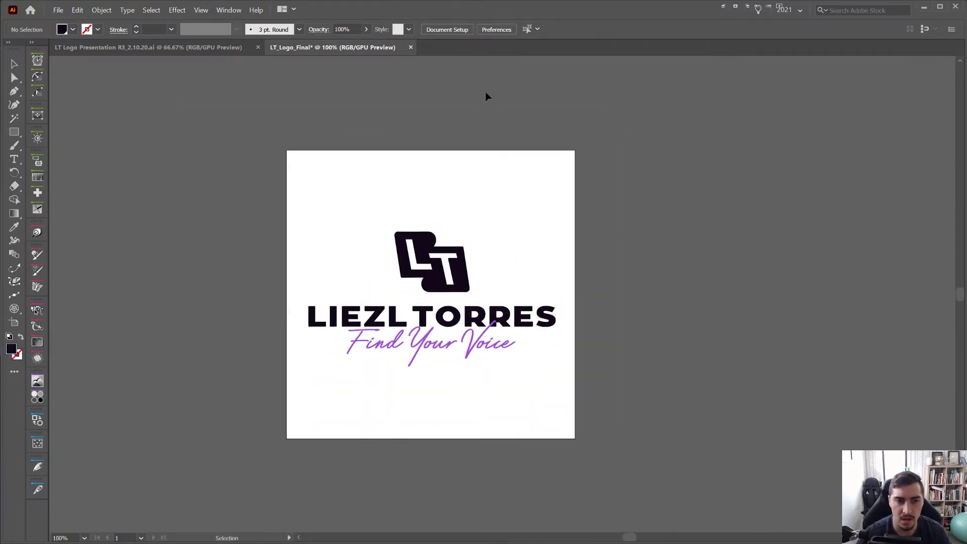
# - Open Window > Extensions > Logo Package Express 2.0 and position its panel beside the logo
pyautogui.click(229, 10)
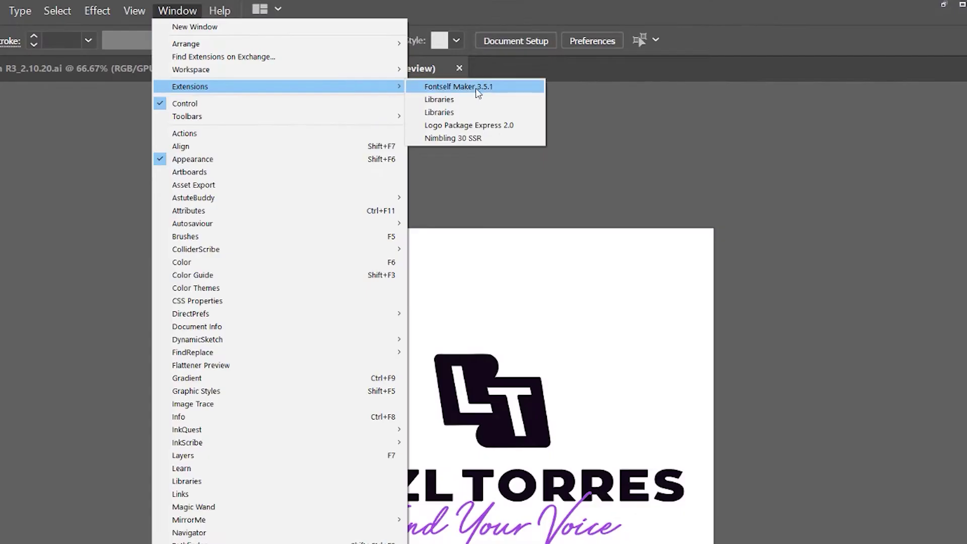
pyautogui.moveTo(190, 86)
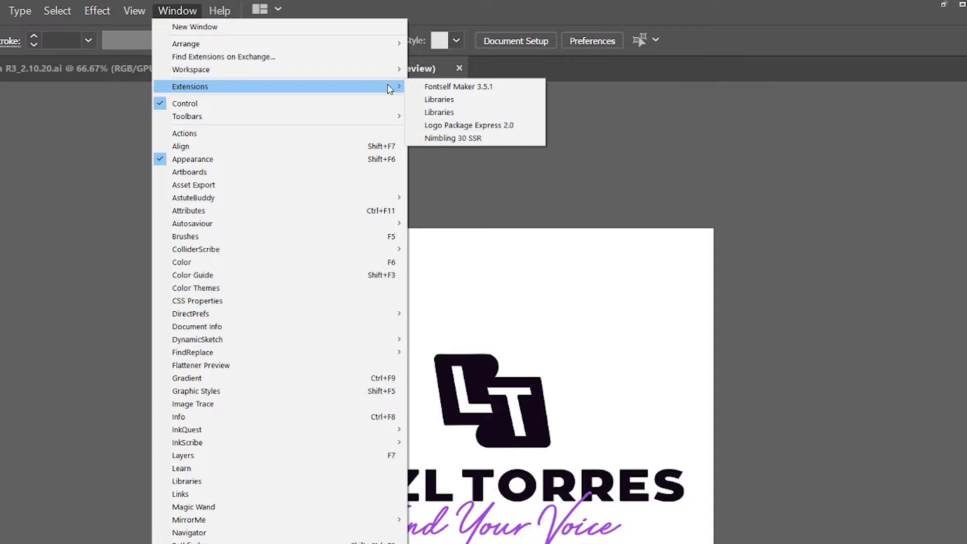
pyautogui.click(453, 124)
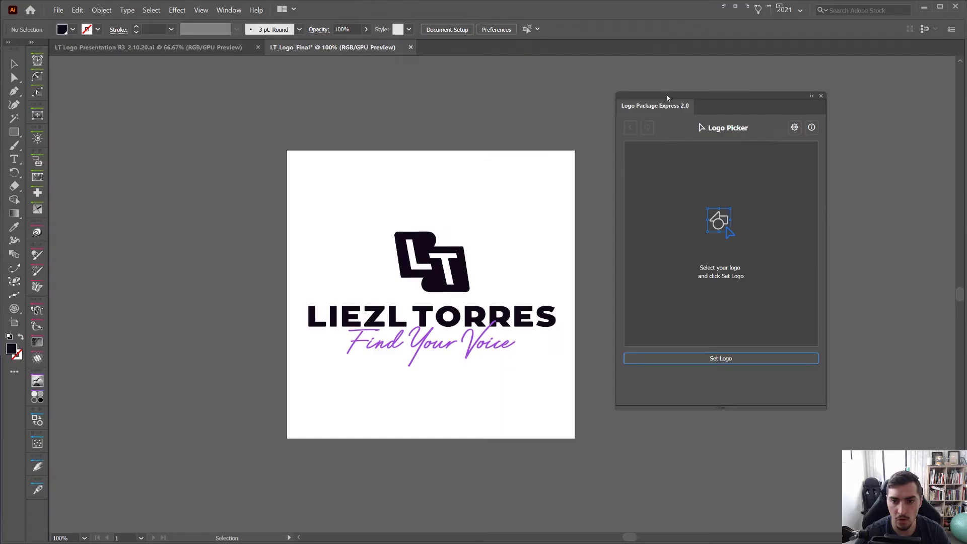
pyautogui.moveTo(668, 97)
pyautogui.mouseDown()
pyautogui.moveTo(560, 97)
pyautogui.moveTo(648, 97)
pyautogui.mouseUp()
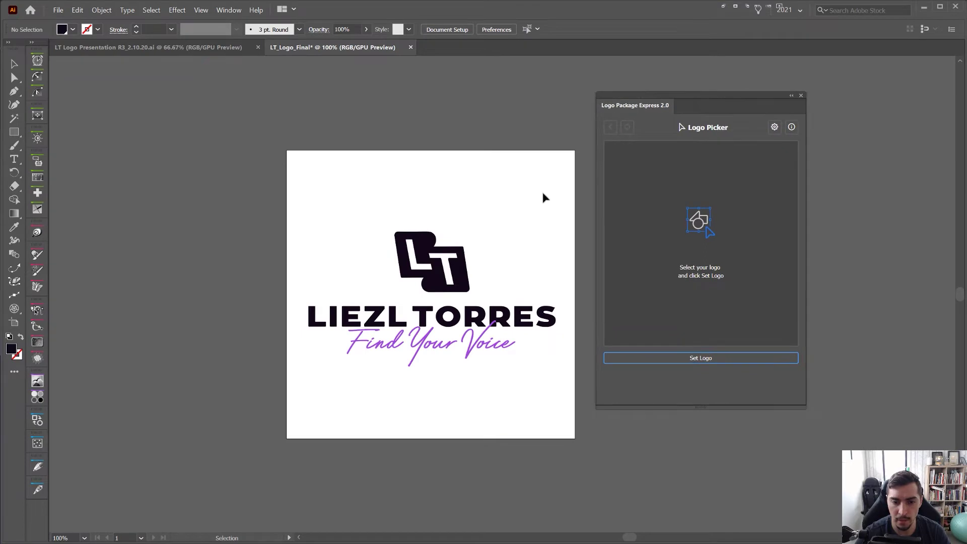
# - Set all the logo artwork as the Logo, declining conversion to true black
pyautogui.hotkey('ctrl', 'a')
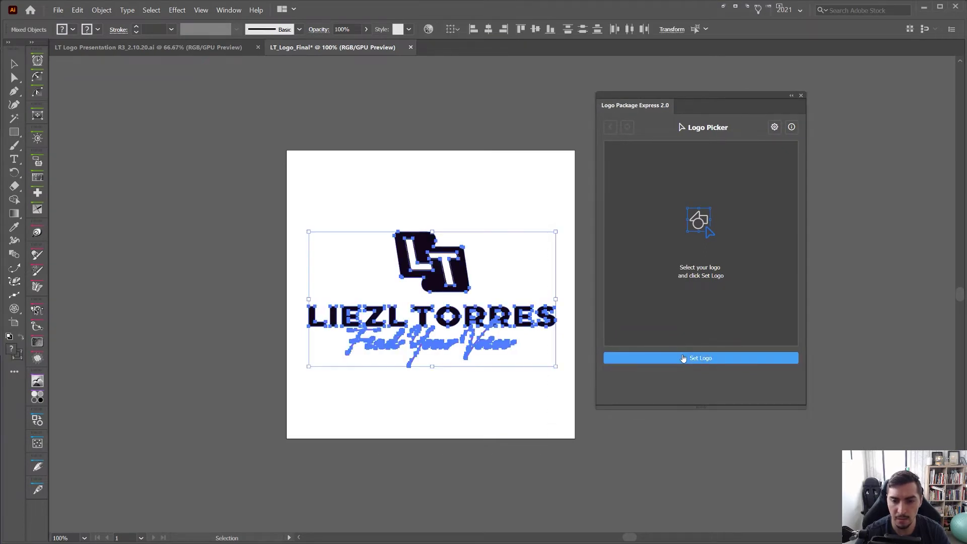
pyautogui.click(691, 358)
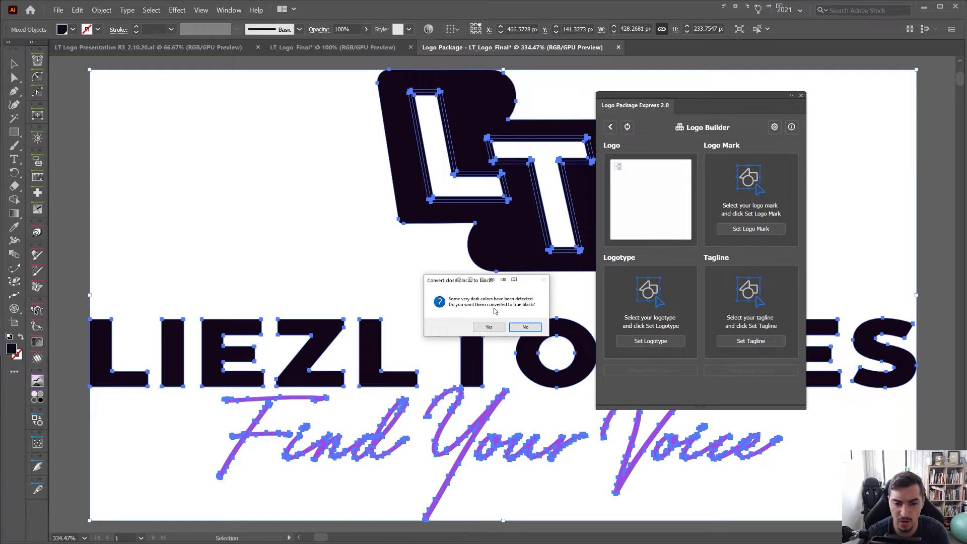
pyautogui.click(534, 327)
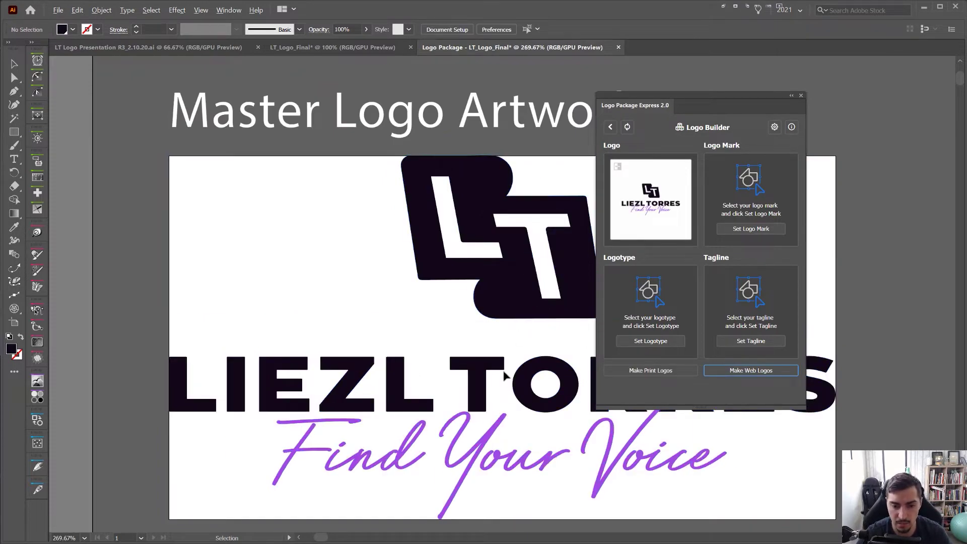
# - Zoom around the artwork and reposition the extension panel
pyautogui.scroll(6, 501, 373)
pyautogui.scroll(-4, 518, 249)
pyautogui.scroll(-2, 517, 244)
pyautogui.scroll(2, 518, 241)
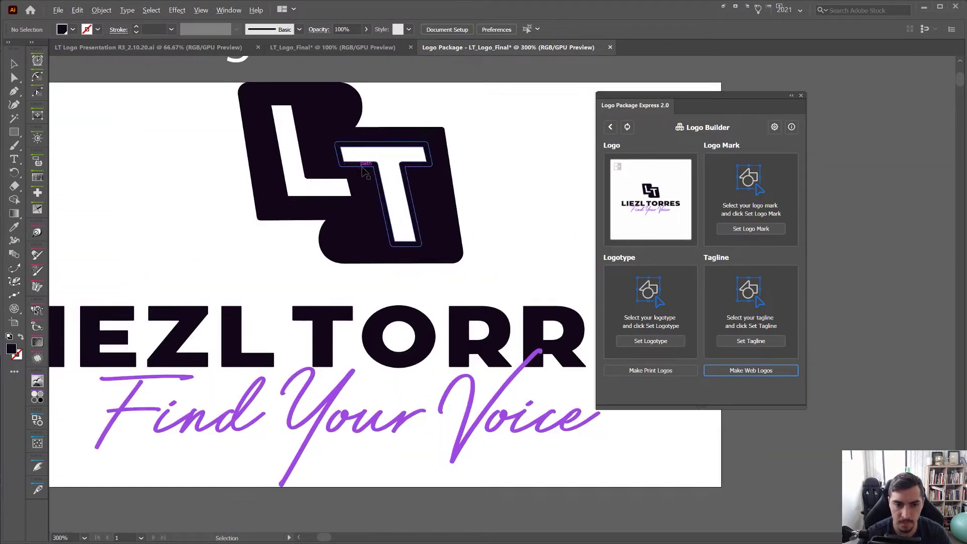
pyautogui.scroll(1, 518, 242)
pyautogui.moveTo(654, 96); pyautogui.dragTo(670, 90)
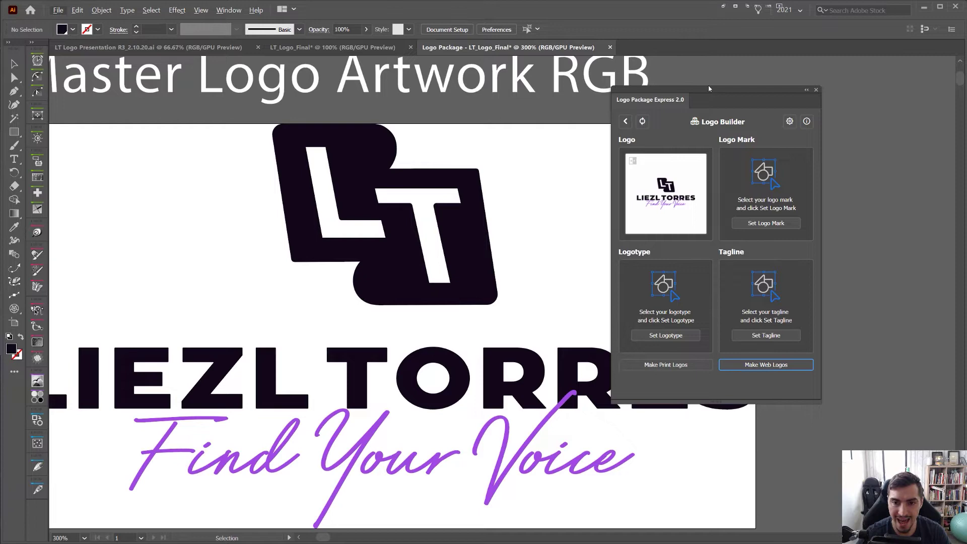
pyautogui.moveTo(709, 89); pyautogui.dragTo(762, 74)
pyautogui.scroll(-1, 289, 205)
pyautogui.moveTo(696, 76); pyautogui.dragTo(617, 108)
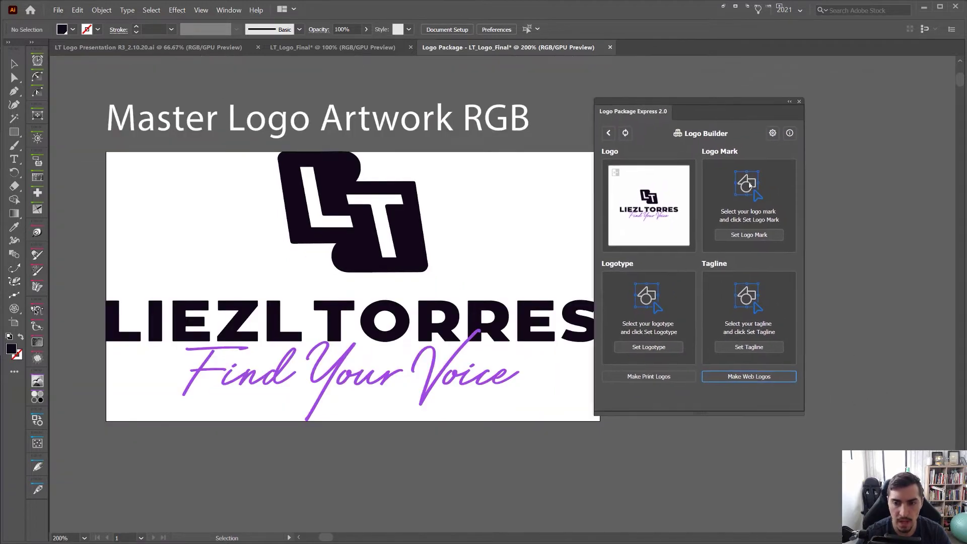
# - Open the Logo Package Express export settings with the gear icon
pyautogui.click(773, 133)
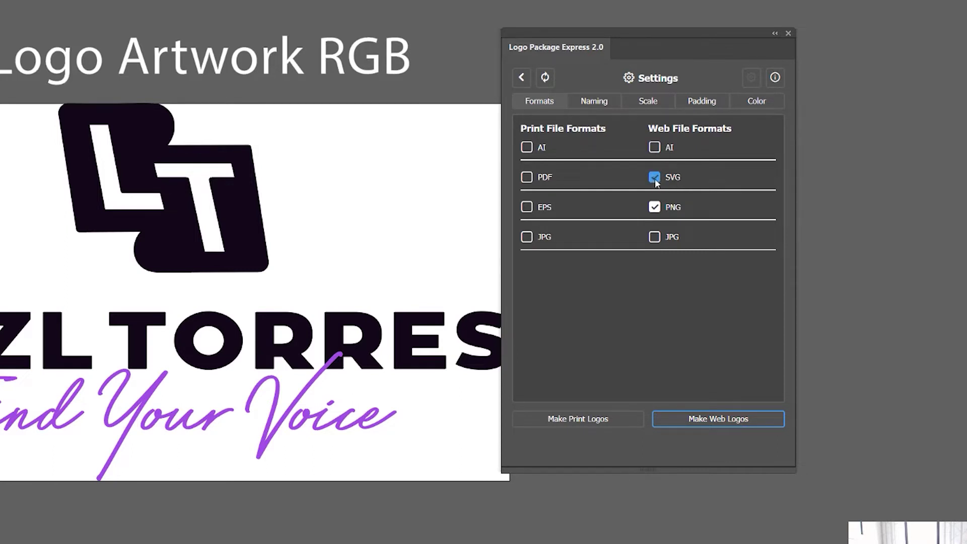
pyautogui.click(592, 101)
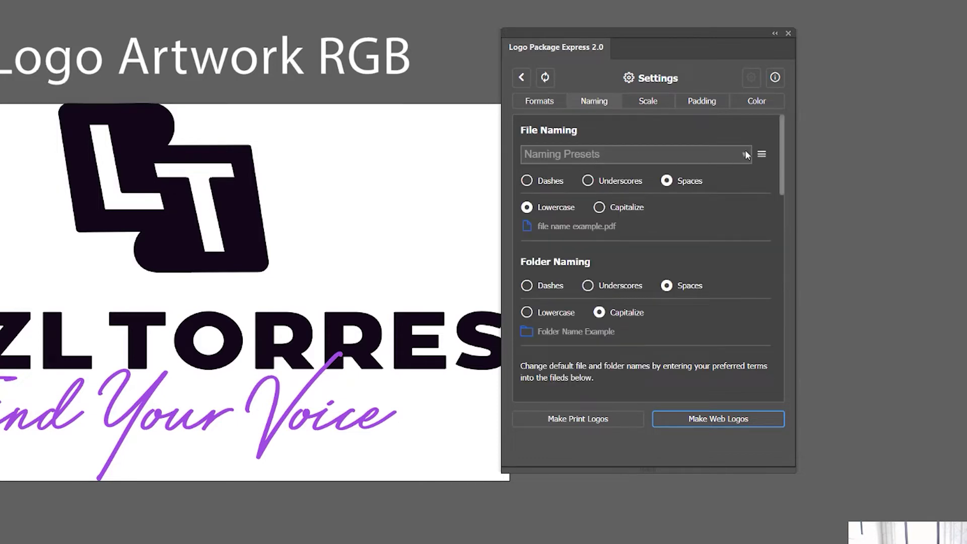
pyautogui.click(536, 180)
pyautogui.click(592, 180)
pyautogui.click(684, 185)
pyautogui.click(762, 153)
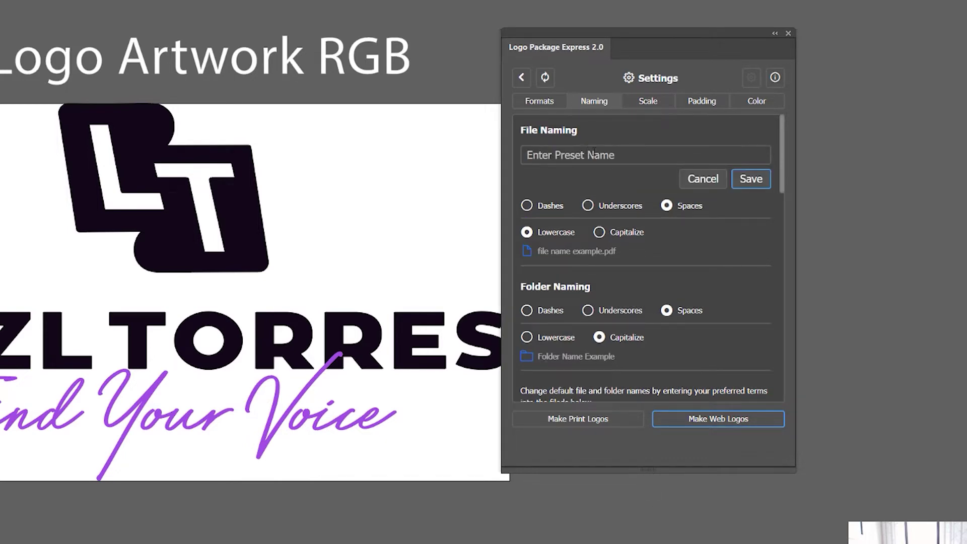
pyautogui.click(703, 178)
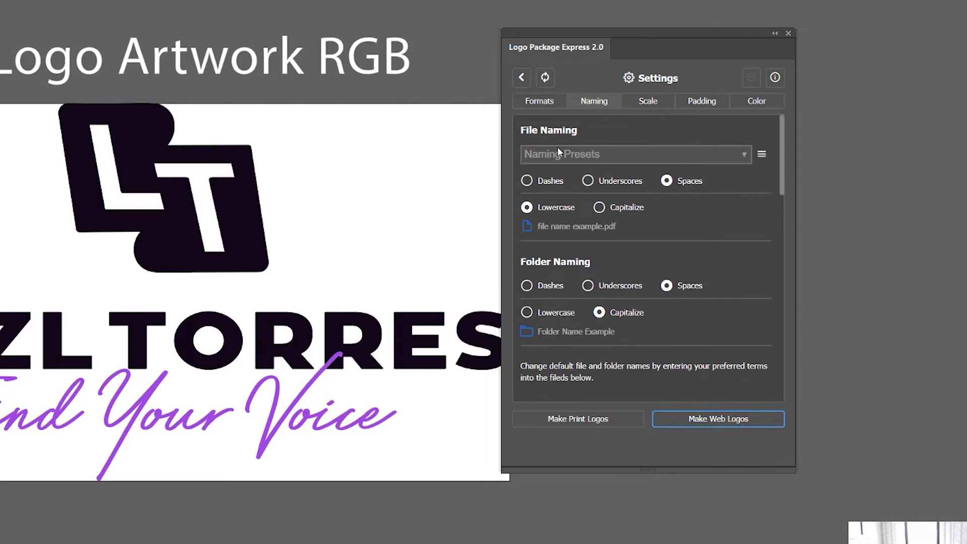
pyautogui.click(599, 208)
pyautogui.scroll(-2, 558, 268)
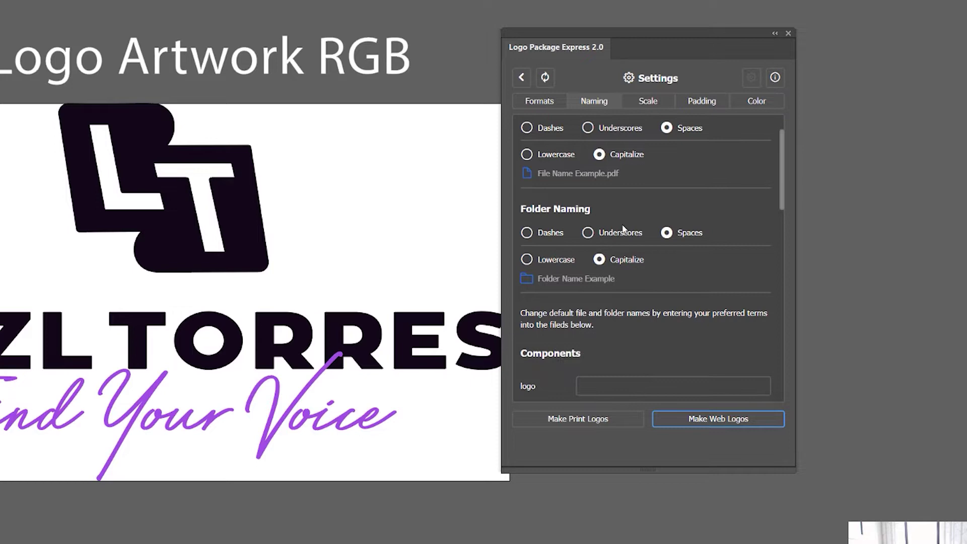
pyautogui.scroll(2, 616, 226)
pyautogui.scroll(-2, 586, 239)
pyautogui.scroll(2, 586, 239)
pyautogui.scroll(-1, 595, 237)
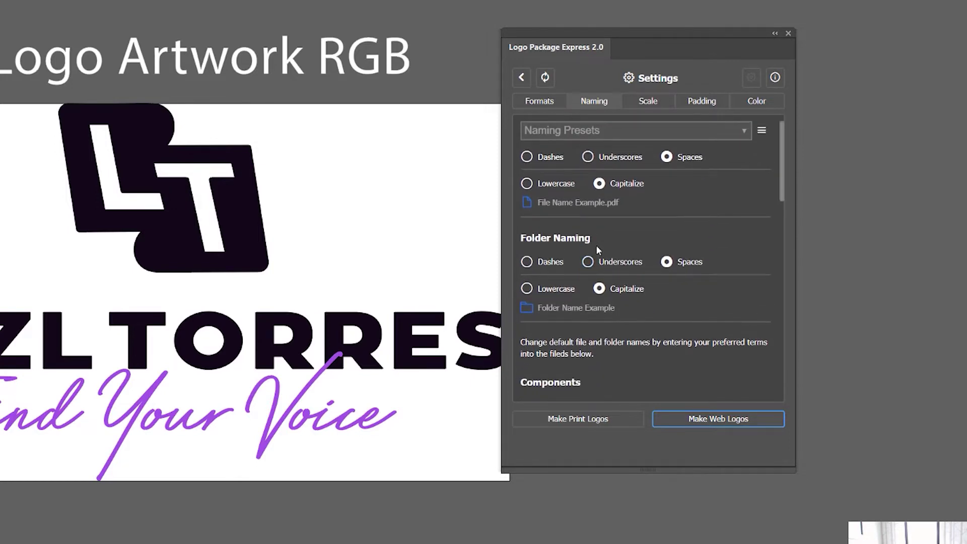
pyautogui.scroll(-1, 596, 245)
pyautogui.scroll(-2, 579, 236)
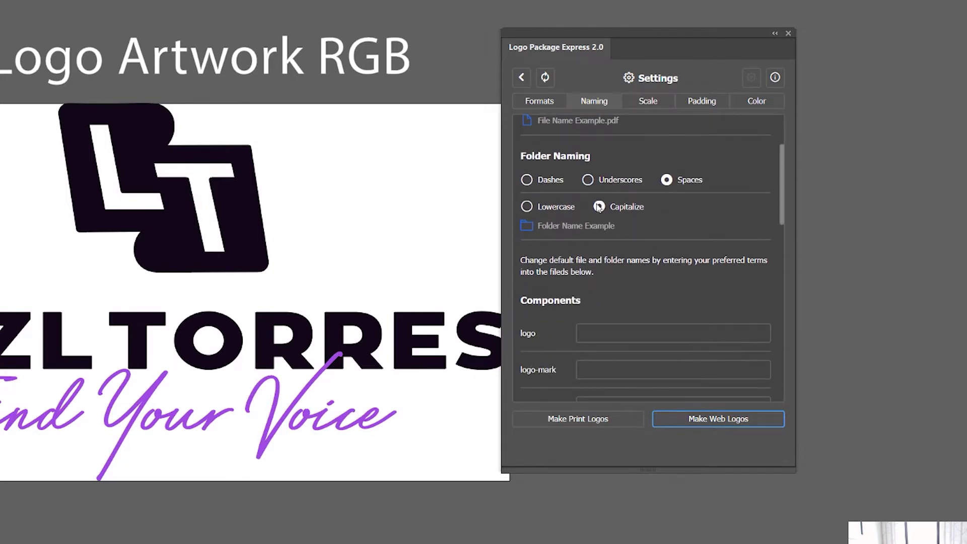
pyautogui.scroll(-2, 610, 204)
pyautogui.scroll(-1, 609, 207)
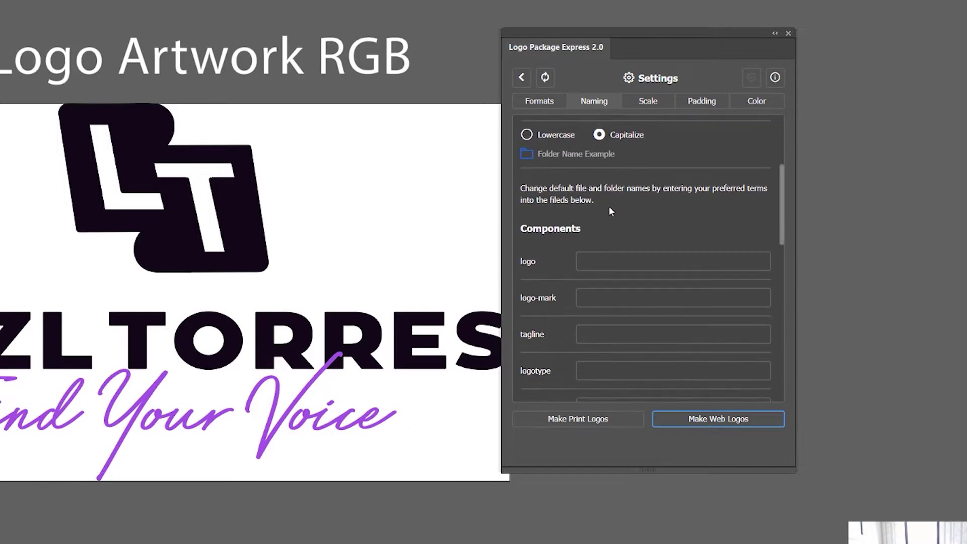
pyautogui.scroll(-1, 609, 208)
pyautogui.scroll(-2, 609, 210)
pyautogui.click(600, 173)
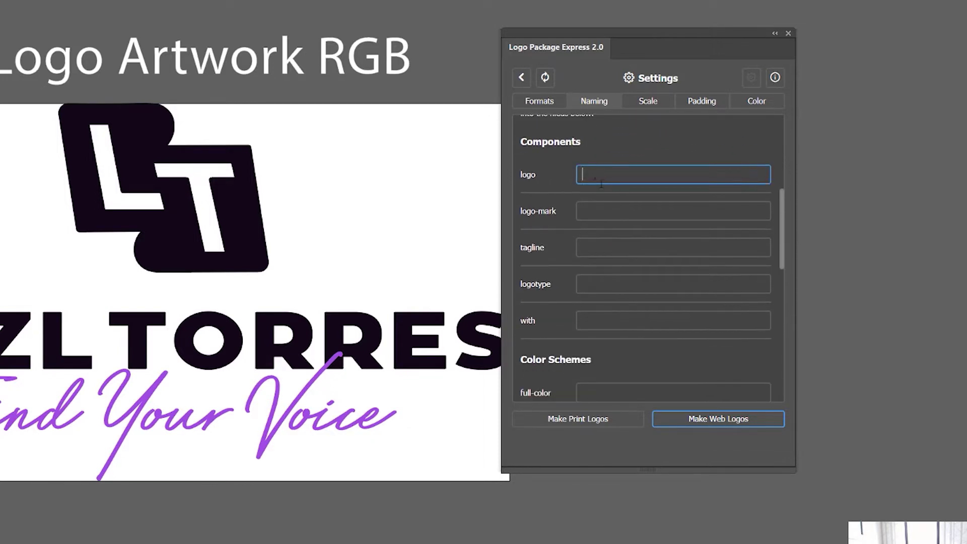
pyautogui.scroll(-3, 624, 216)
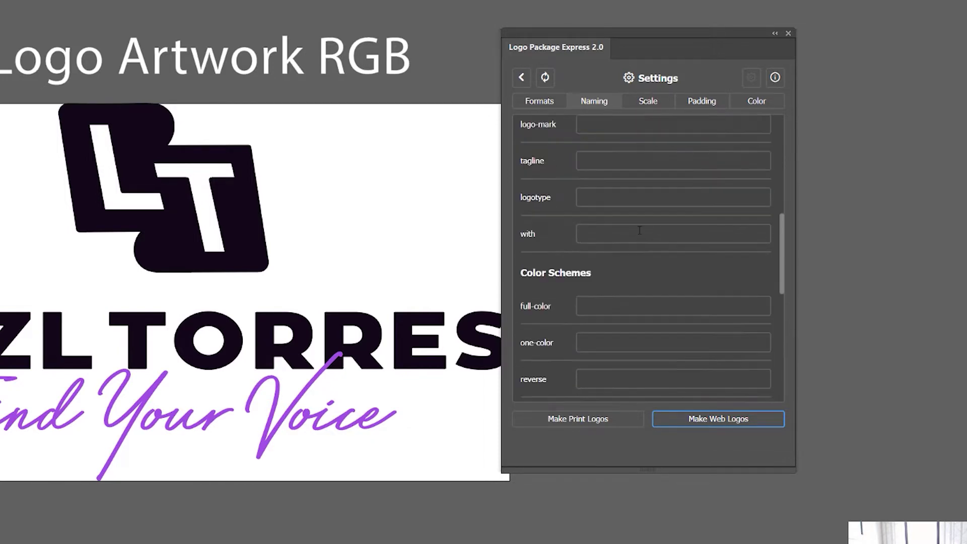
pyautogui.scroll(-3, 639, 228)
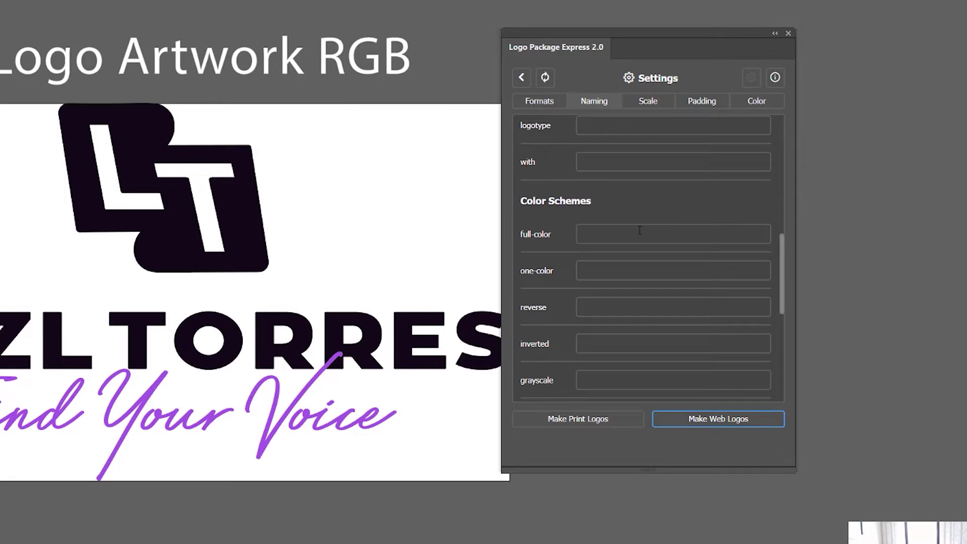
pyautogui.scroll(-1, 637, 227)
pyautogui.scroll(-3, 629, 216)
pyautogui.scroll(-8, 584, 252)
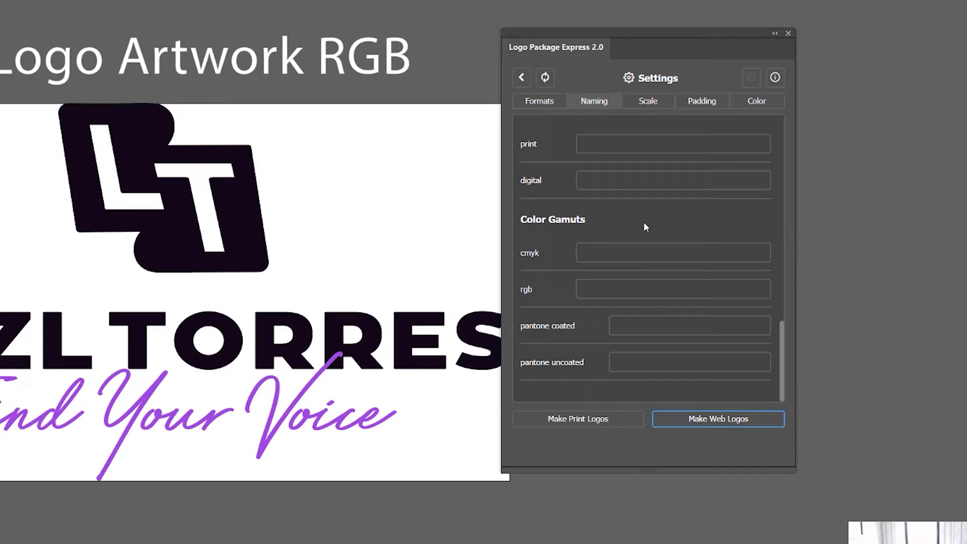
pyautogui.scroll(2, 643, 221)
pyautogui.scroll(15, 637, 217)
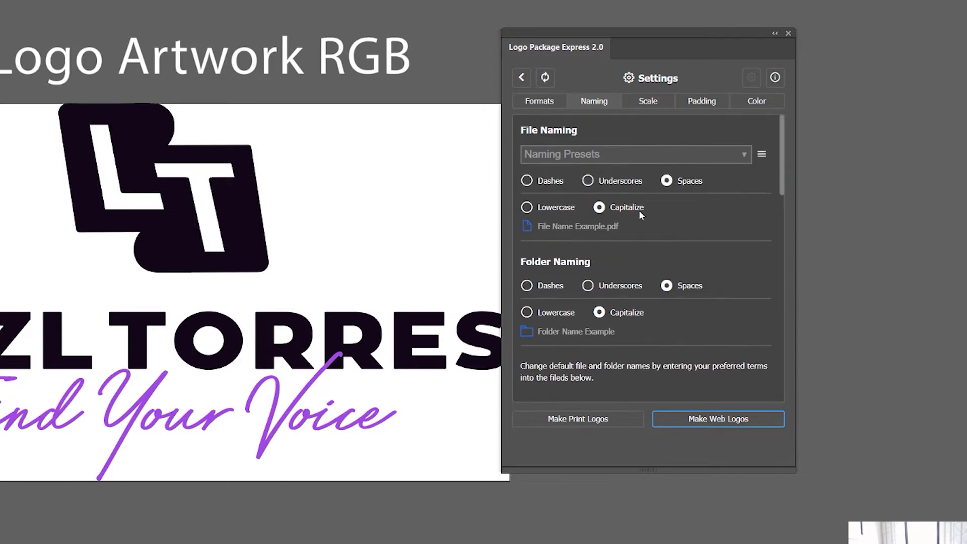
# - Switch to the Scale settings and cancel saving a size preset
pyautogui.click(654, 99)
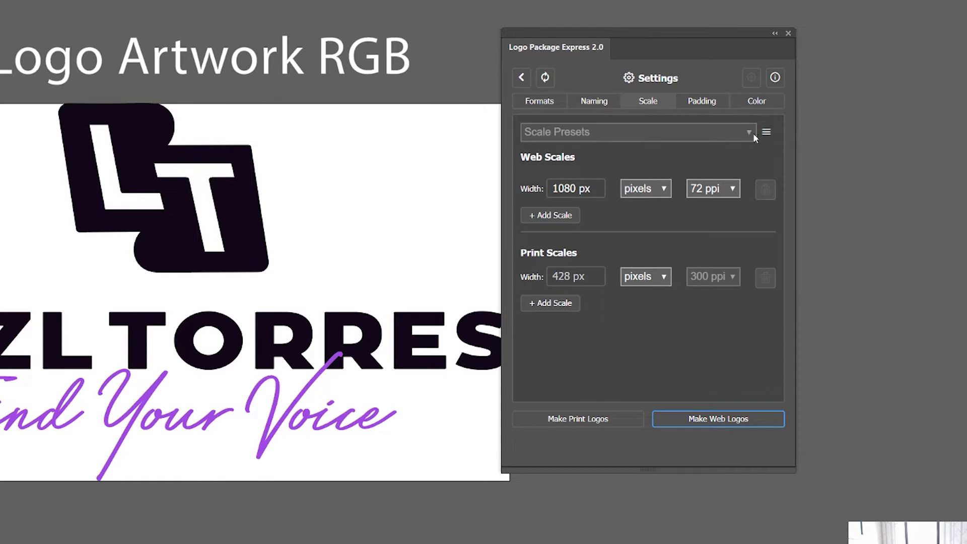
pyautogui.click(765, 132)
pyautogui.click(615, 127)
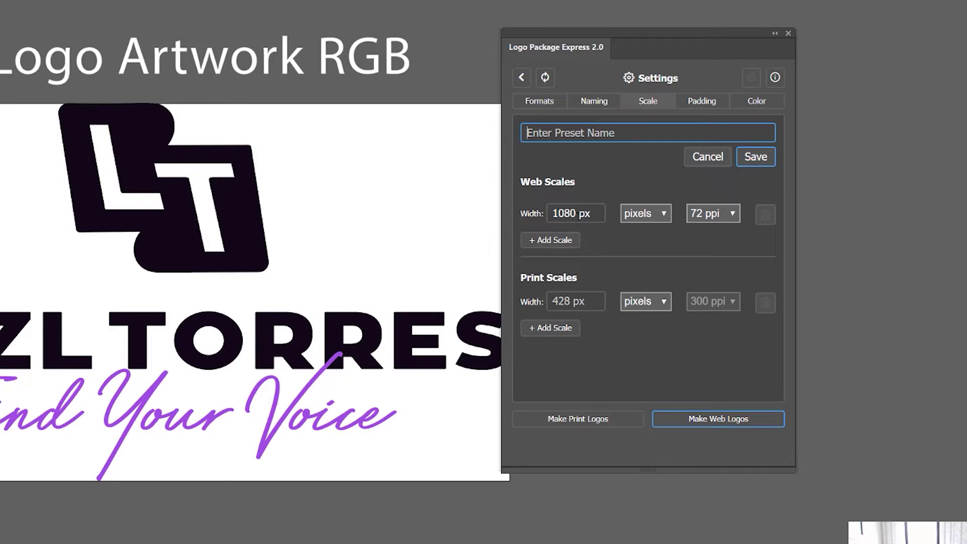
pyautogui.click(707, 157)
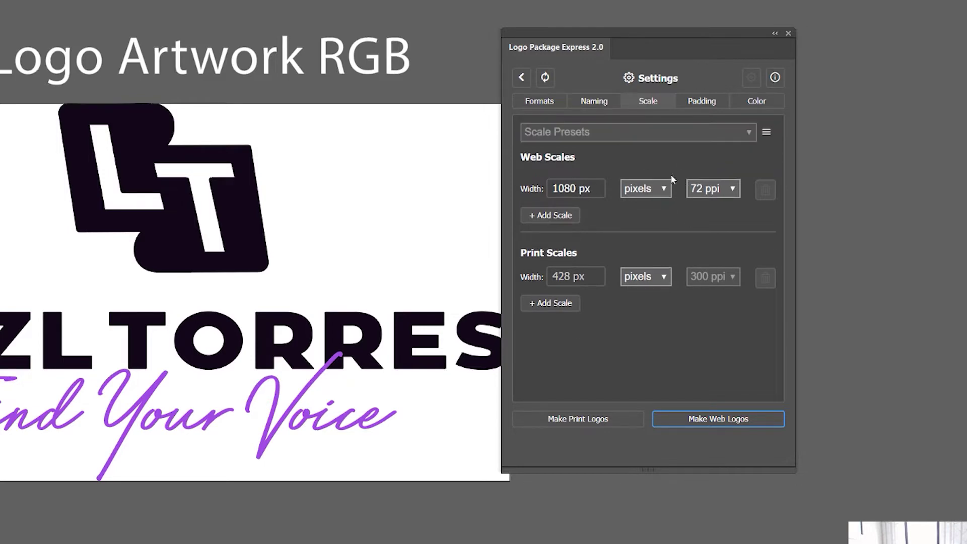
# - Check the web unit and ppi choices, keeping 72 ppi, and delete the stray 1080 px canvas text
pyautogui.click(644, 191)
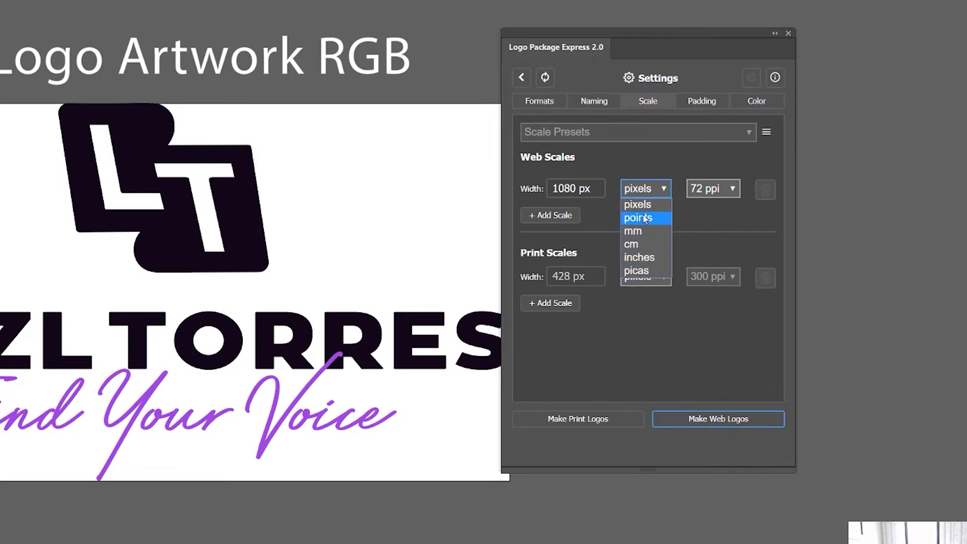
pyautogui.click(713, 189)
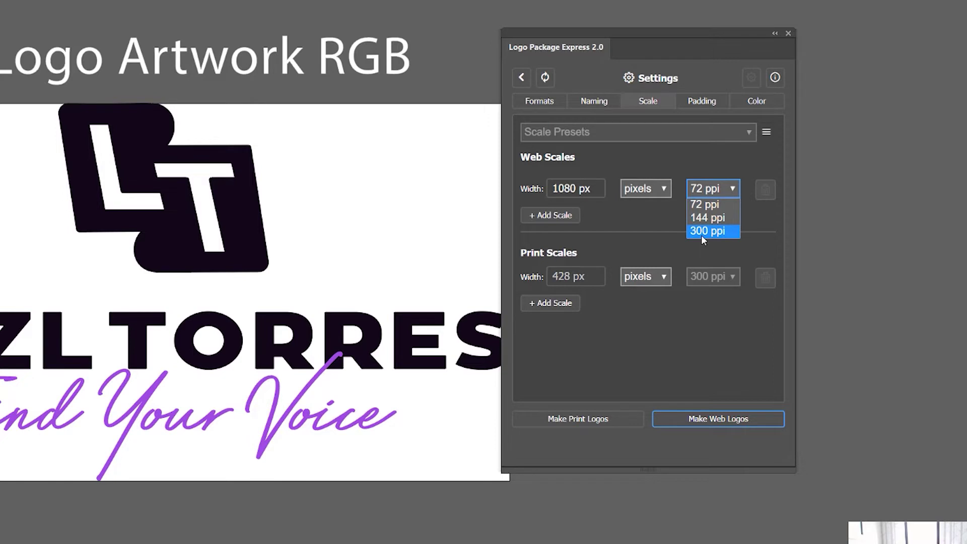
pyautogui.click(628, 221)
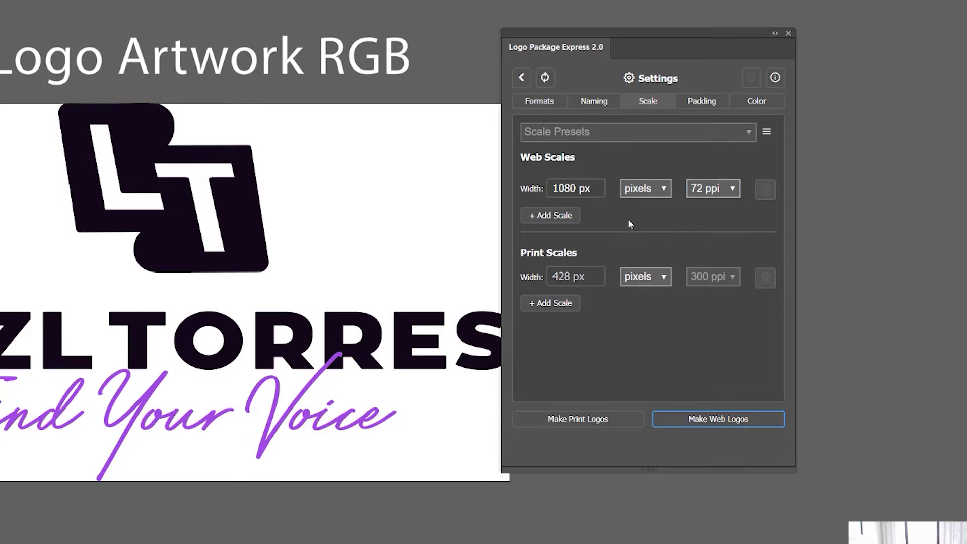
pyautogui.click(595, 187)
pyautogui.moveTo(594, 190); pyautogui.dragTo(453, 181)
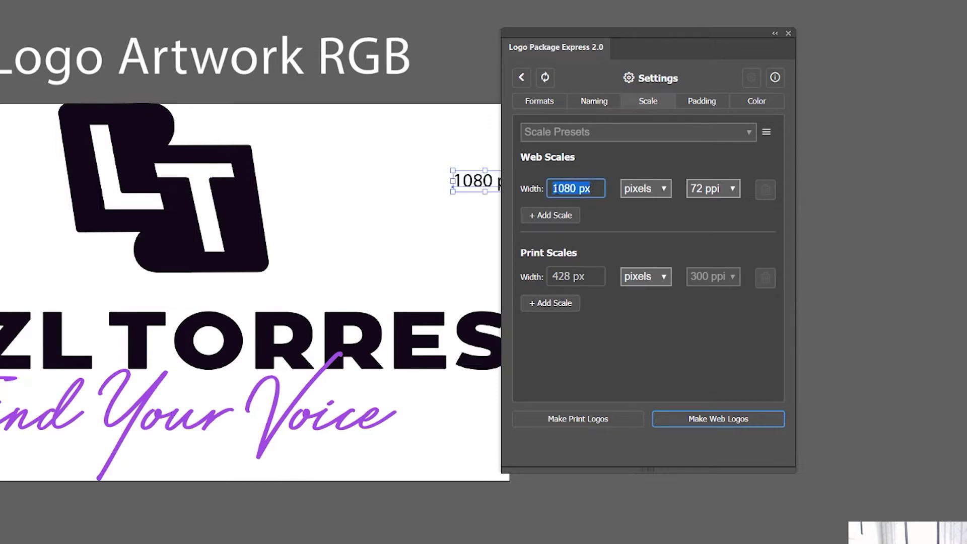
pyautogui.click(464, 186)
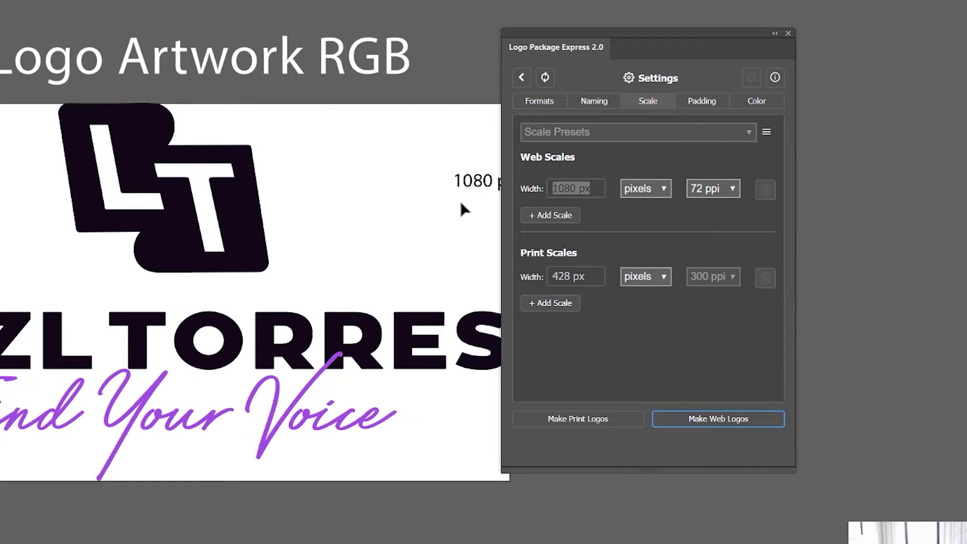
pyautogui.press('Delete')
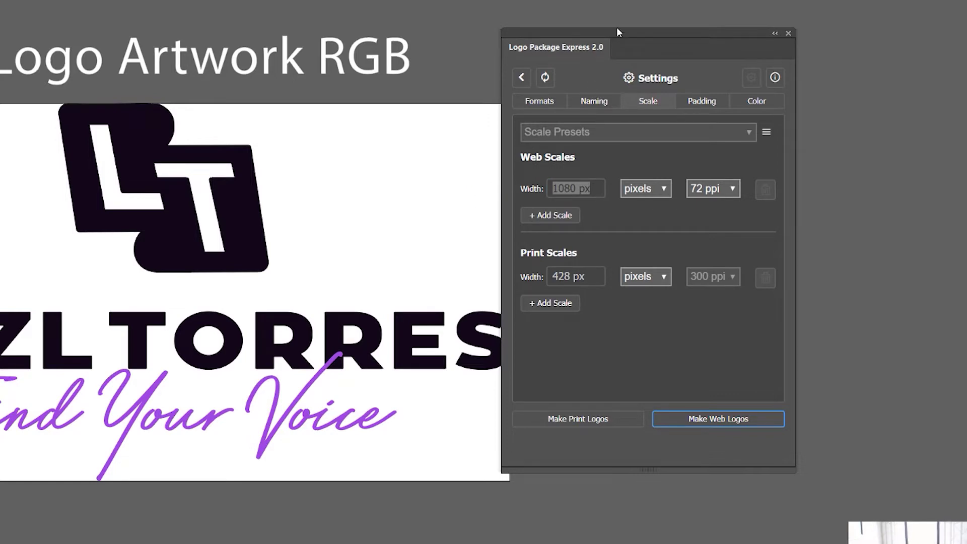
pyautogui.moveTo(617, 28); pyautogui.dragTo(655, 30)
pyautogui.click(627, 211)
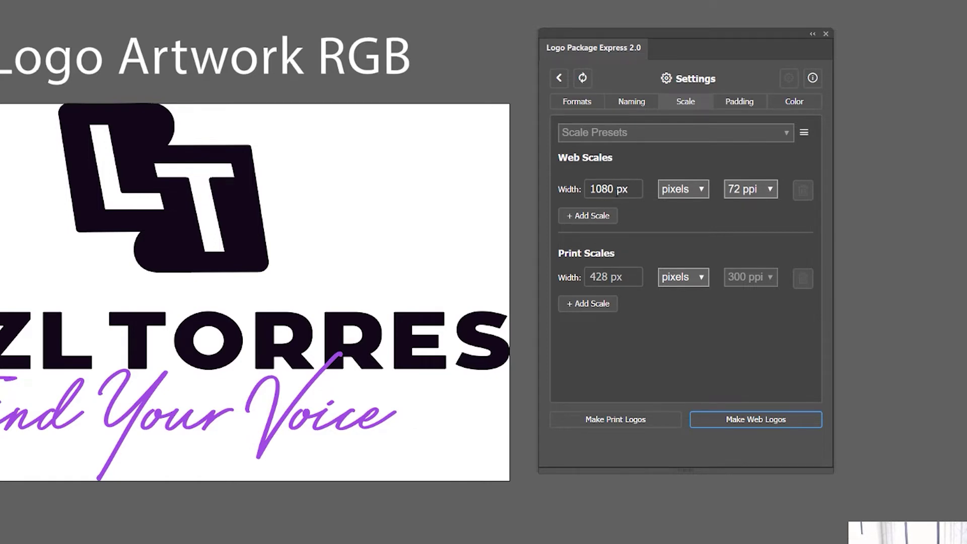
# - Change the web width to 800 px and add a second 2160 px web scale
pyautogui.click(624, 187)
pyautogui.write('800')
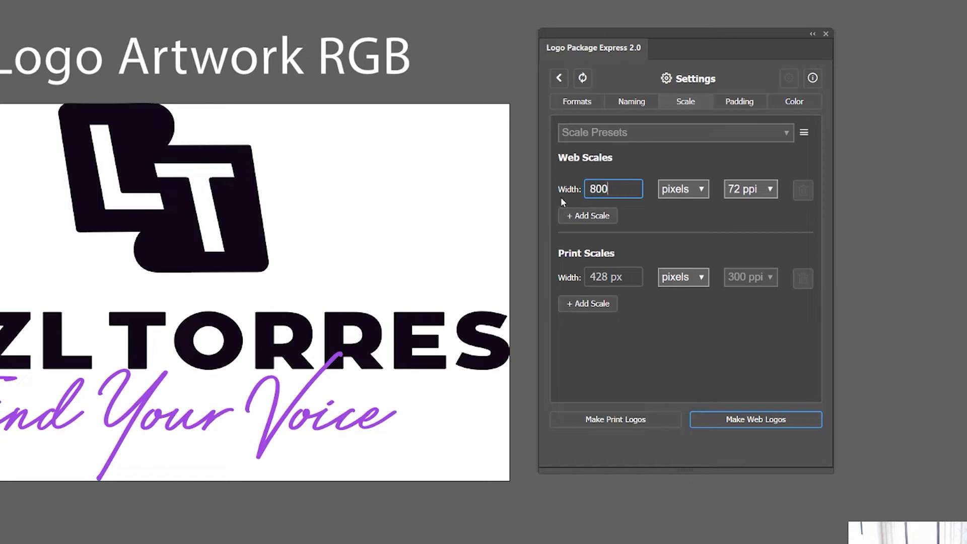
pyautogui.click(628, 161)
pyautogui.click(588, 216)
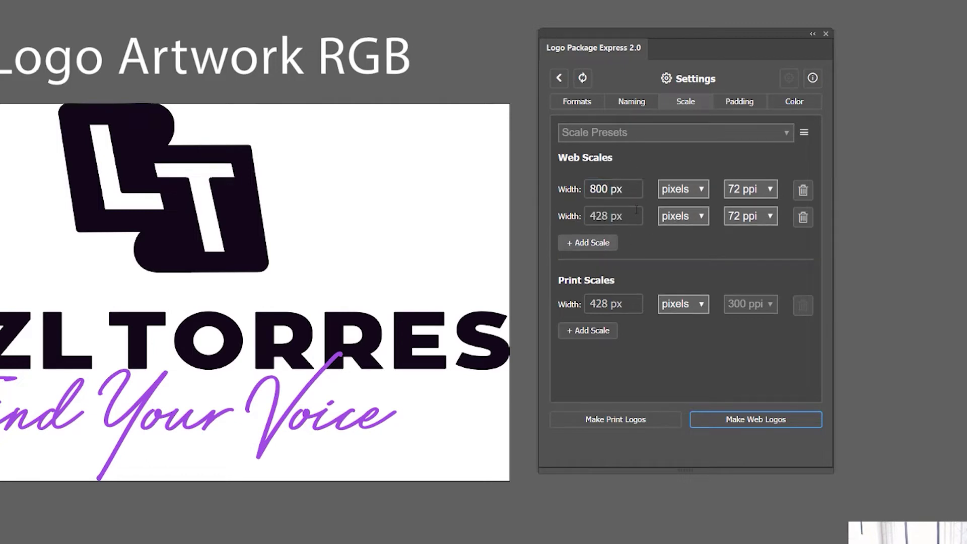
pyautogui.click(635, 221)
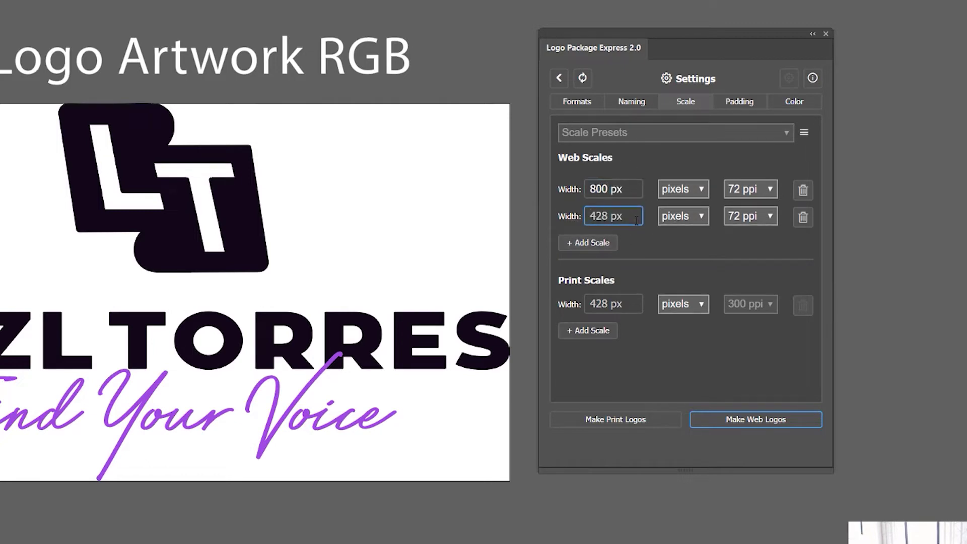
pyautogui.write('2160')
pyautogui.click(733, 146)
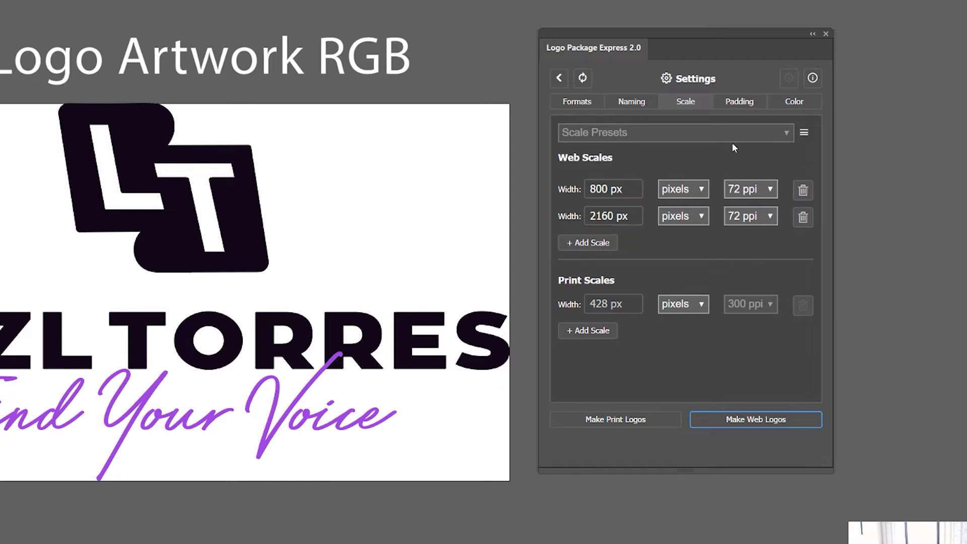
# - Set both web scales to 144 ppi
pyautogui.click(751, 189)
pyautogui.click(765, 215)
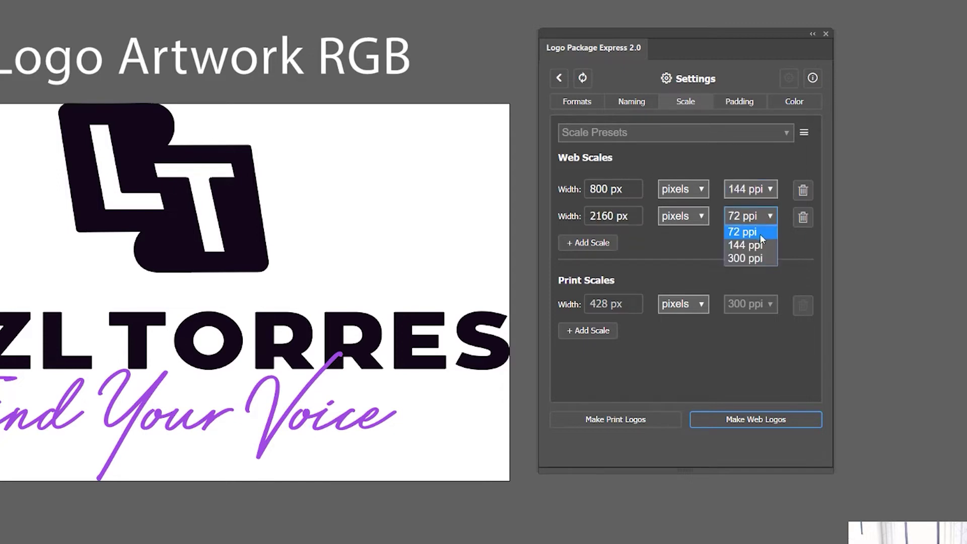
pyautogui.click(761, 245)
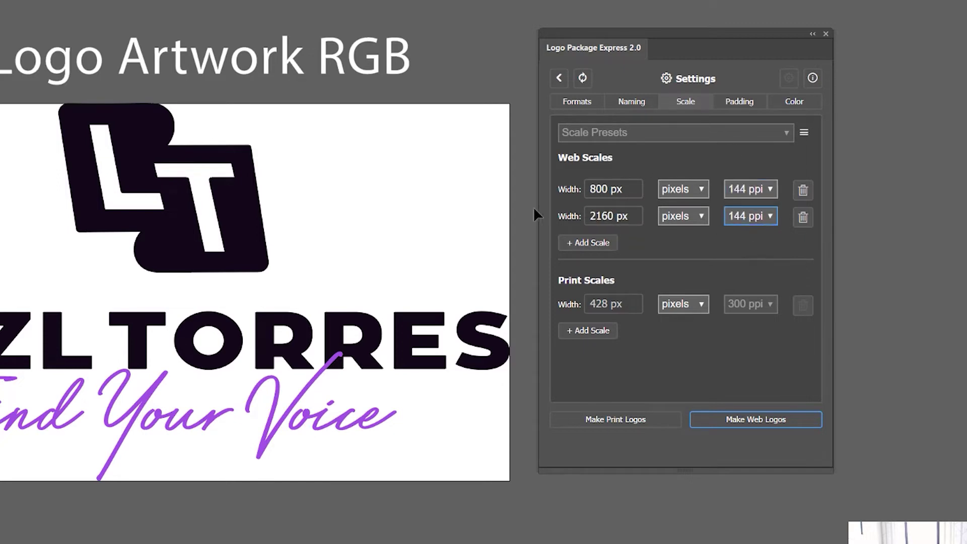
pyautogui.click(614, 215)
pyautogui.moveTo(634, 214); pyautogui.dragTo(571, 222)
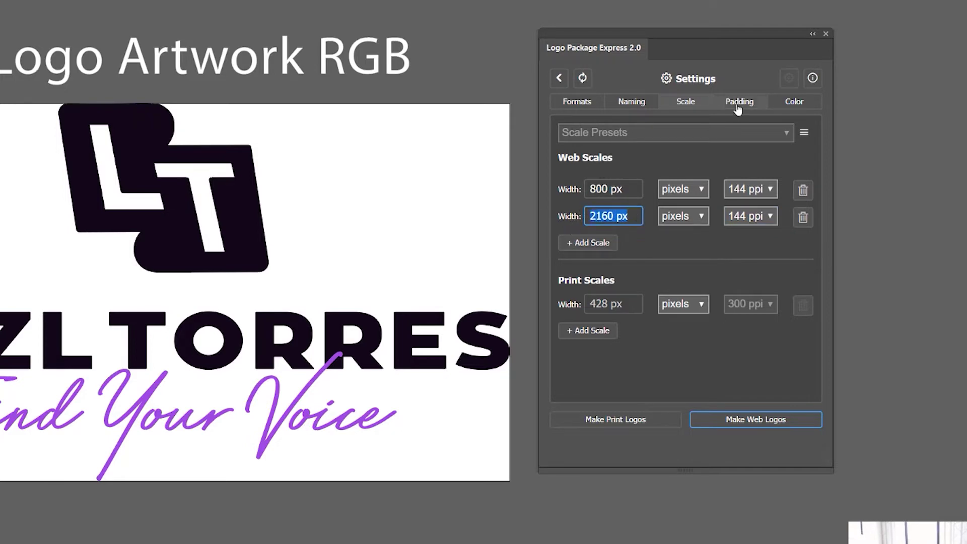
pyautogui.click(626, 190)
pyautogui.click(606, 216)
# - Set the padding to 20 px on every side
pyautogui.click(735, 107)
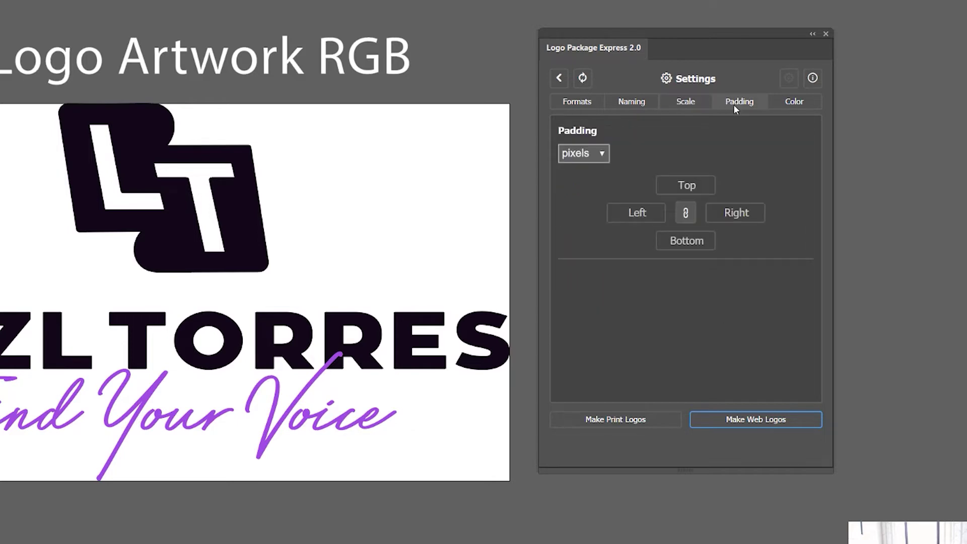
pyautogui.click(677, 185)
pyautogui.scroll(5, 125, 133)
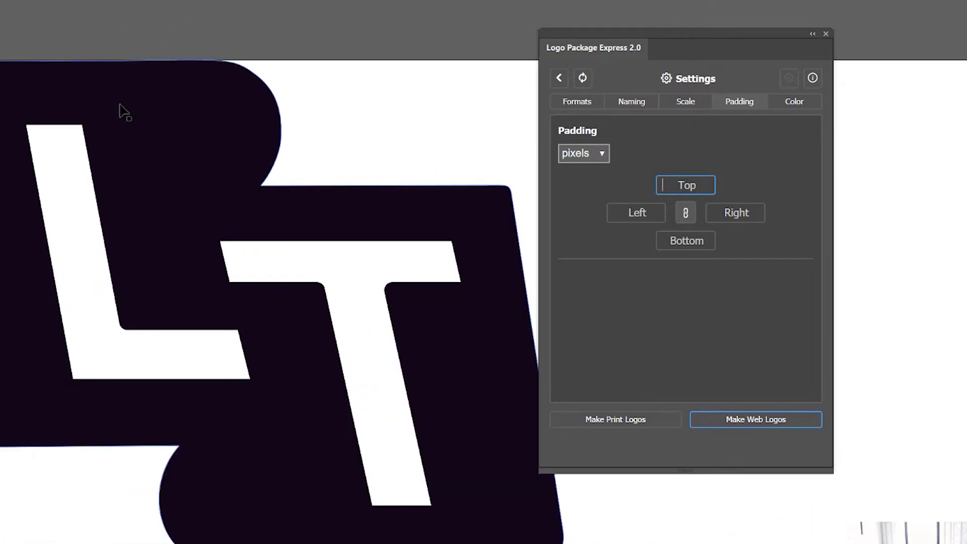
pyautogui.scroll(-2, 101, 25)
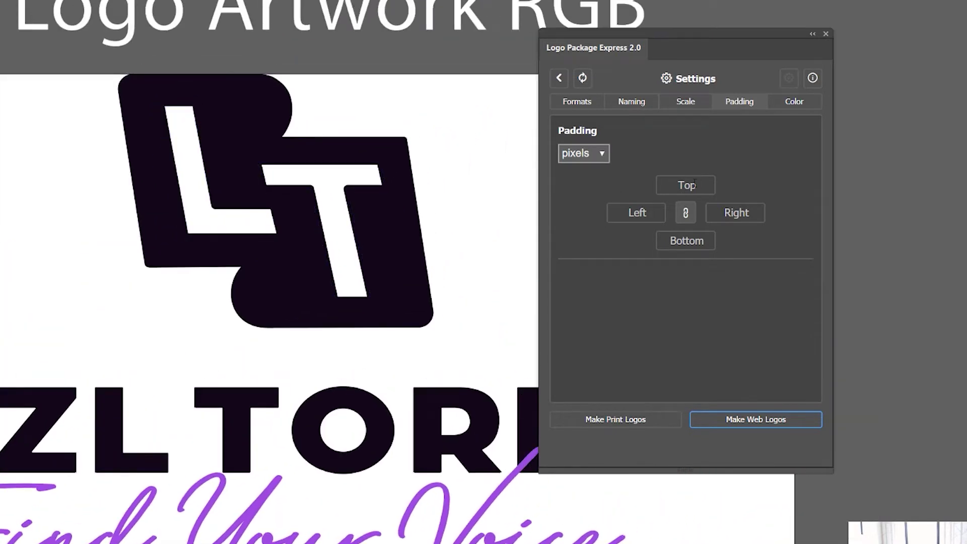
pyautogui.click(694, 183)
pyautogui.write('20')
pyautogui.press('Tab')
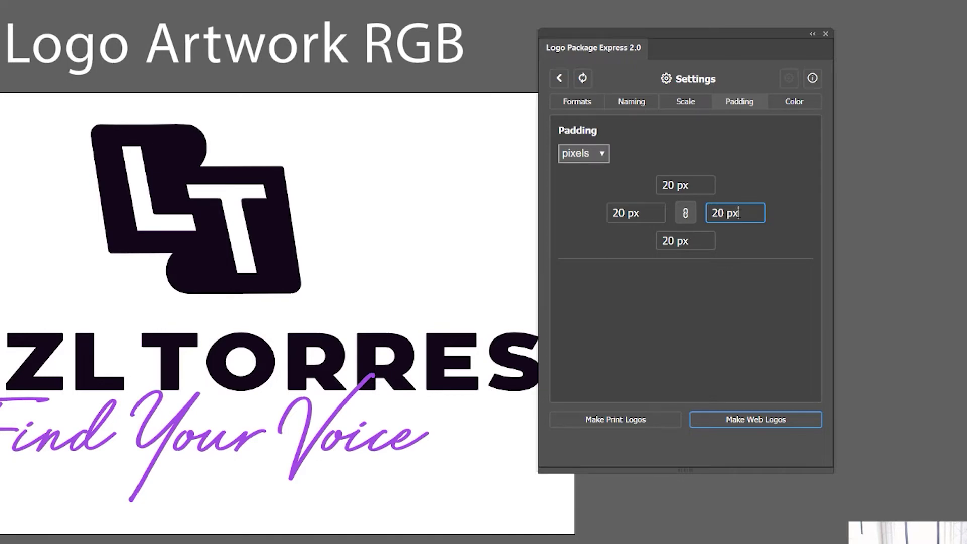
# - Unlink the sides and try 40 px right and left padding
pyautogui.click(753, 210)
pyautogui.click(686, 213)
pyautogui.click(742, 211)
pyautogui.write('40')
pyautogui.click(685, 212)
pyautogui.click(649, 211)
pyautogui.write('40')
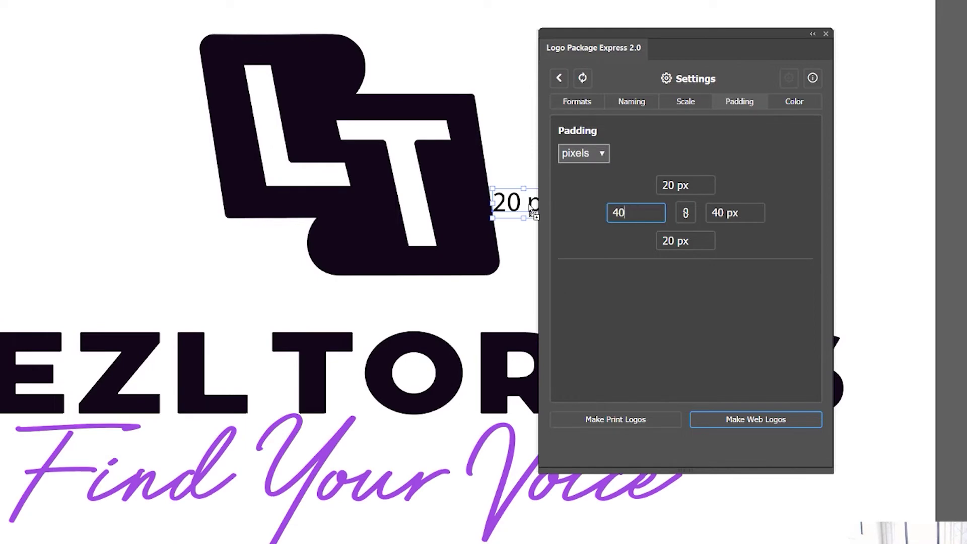
pyautogui.click(751, 152)
pyautogui.scroll(-3, 217, 173)
pyautogui.scroll(2, 144, 234)
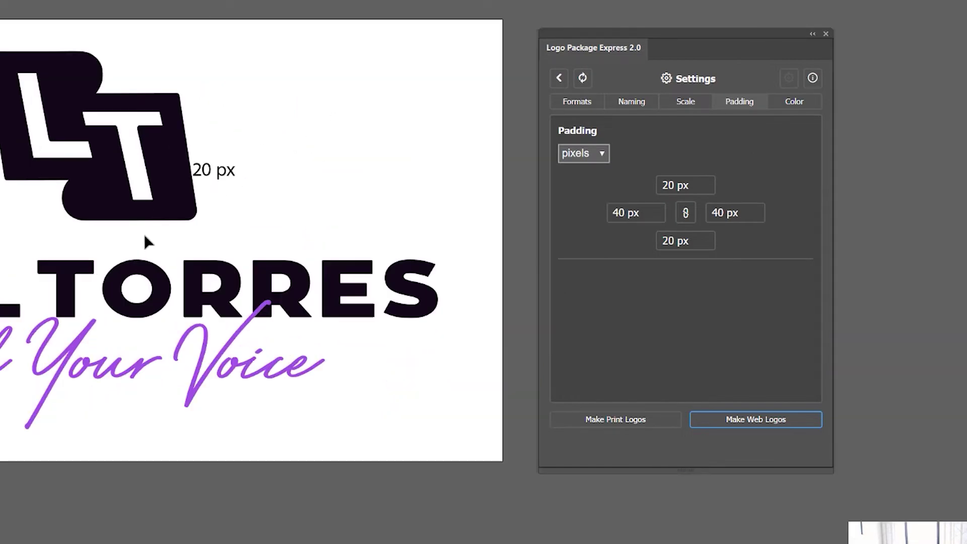
# - Return the side padding to 20 px and keep pixels as the padding unit
pyautogui.click(636, 217)
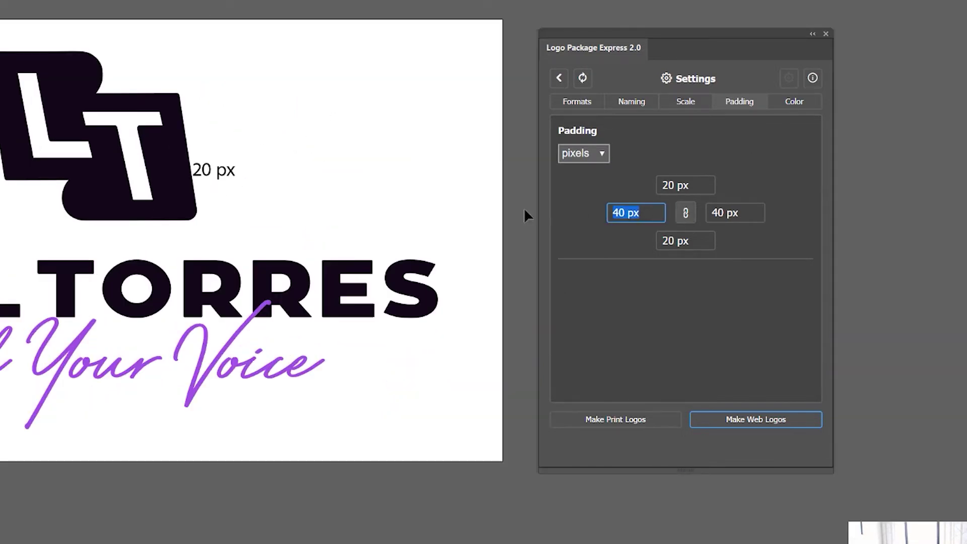
pyautogui.write('200')
pyautogui.press('BackSpace')
pyautogui.press('Return')
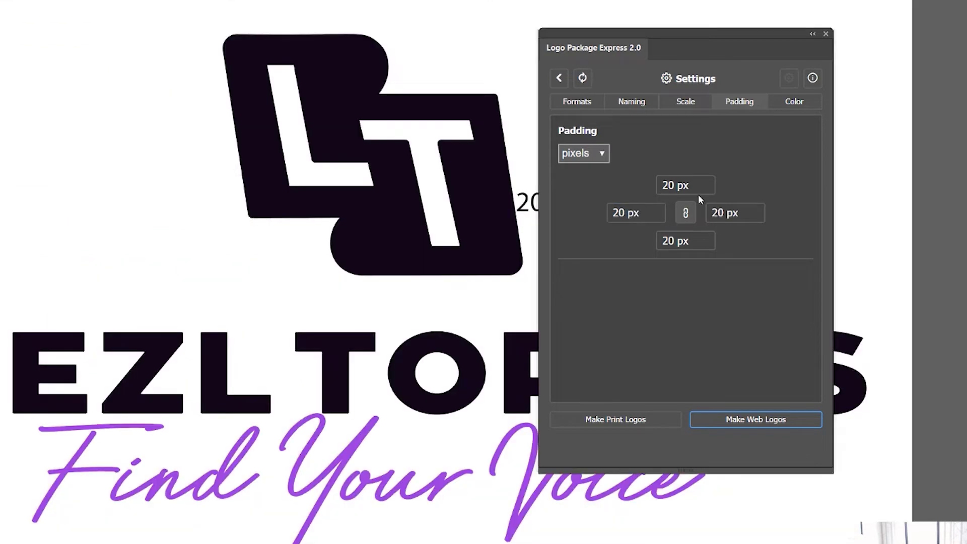
pyautogui.click(579, 154)
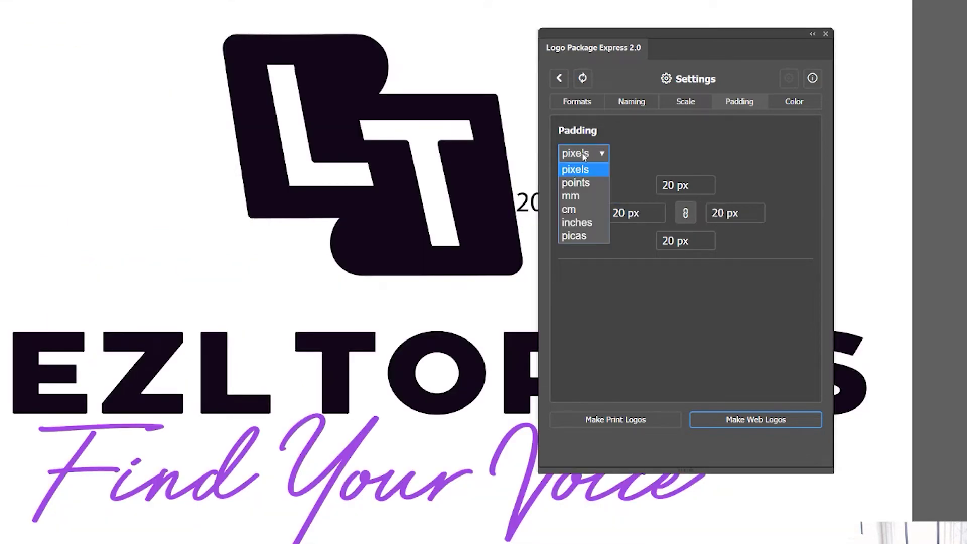
pyautogui.click(595, 155)
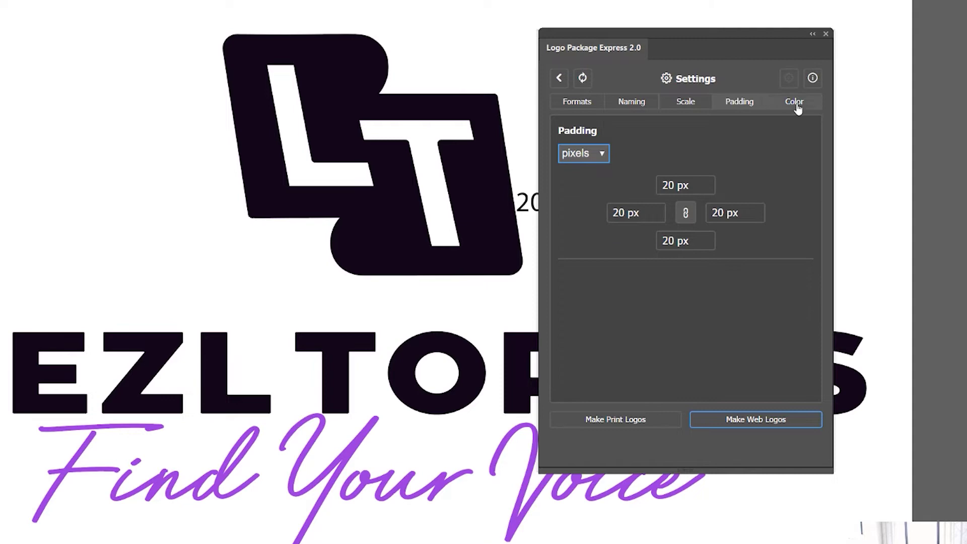
# - Untick Pantone coated and uncoated conversion and leave the inversion threshold at 50
pyautogui.click(796, 104)
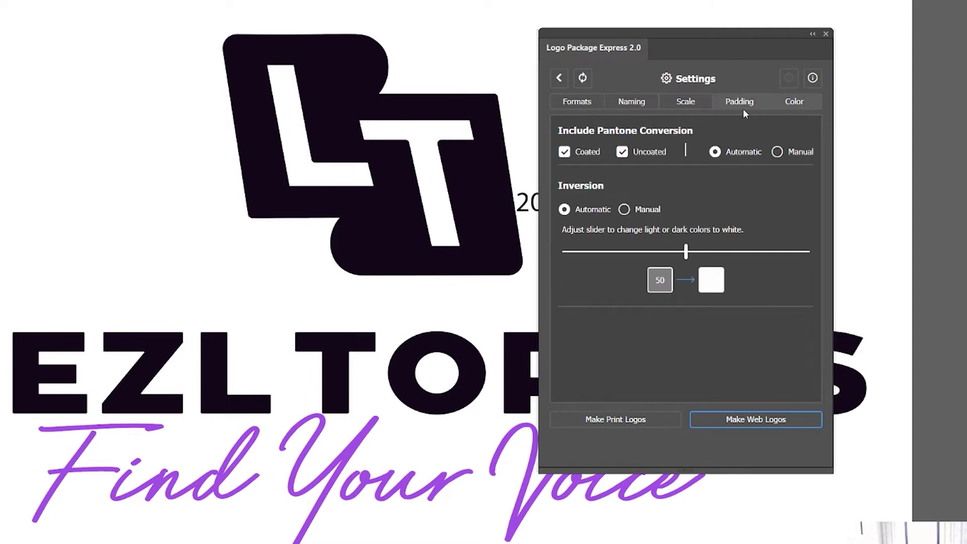
pyautogui.click(572, 153)
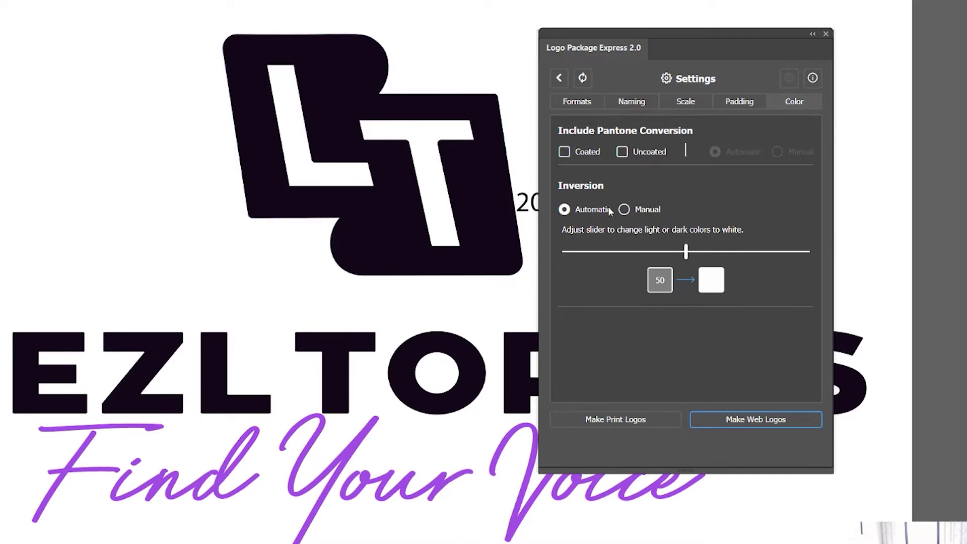
pyautogui.moveTo(687, 252); pyautogui.dragTo(567, 251)
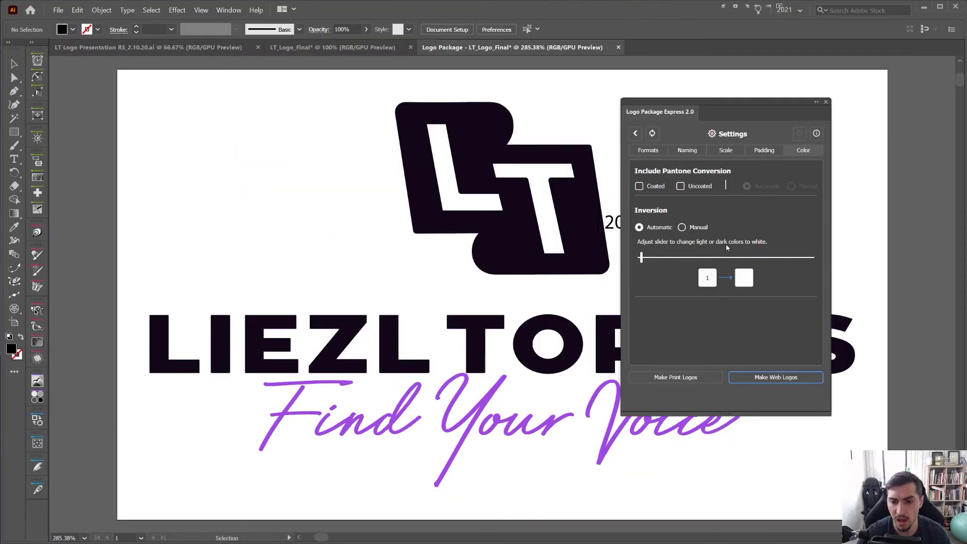
pyautogui.moveTo(641, 258)
pyautogui.mouseDown()
pyautogui.moveTo(795, 261)
pyautogui.moveTo(722, 263)
pyautogui.mouseUp()
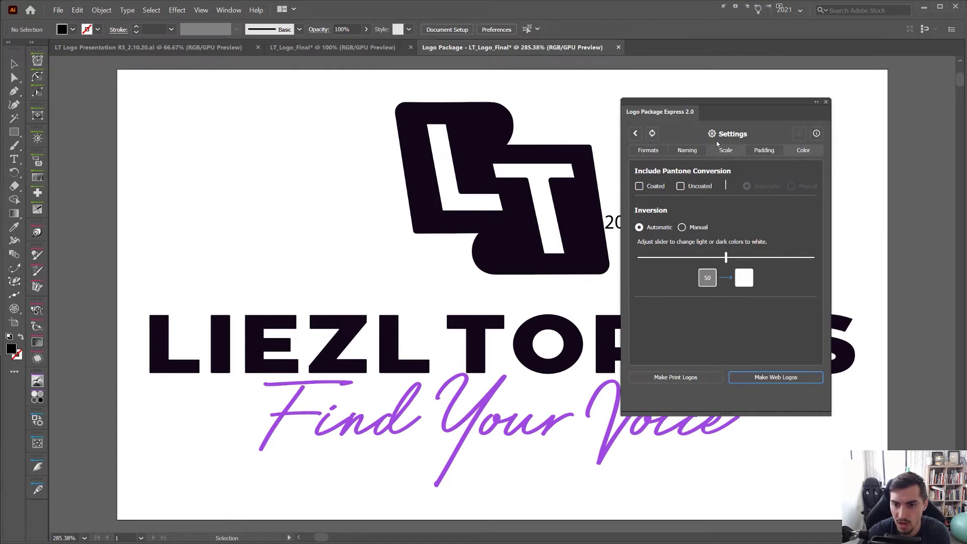
# - Select the LT mark, undoing an accidental move, and set it as the Logo Mark
pyautogui.click(636, 135)
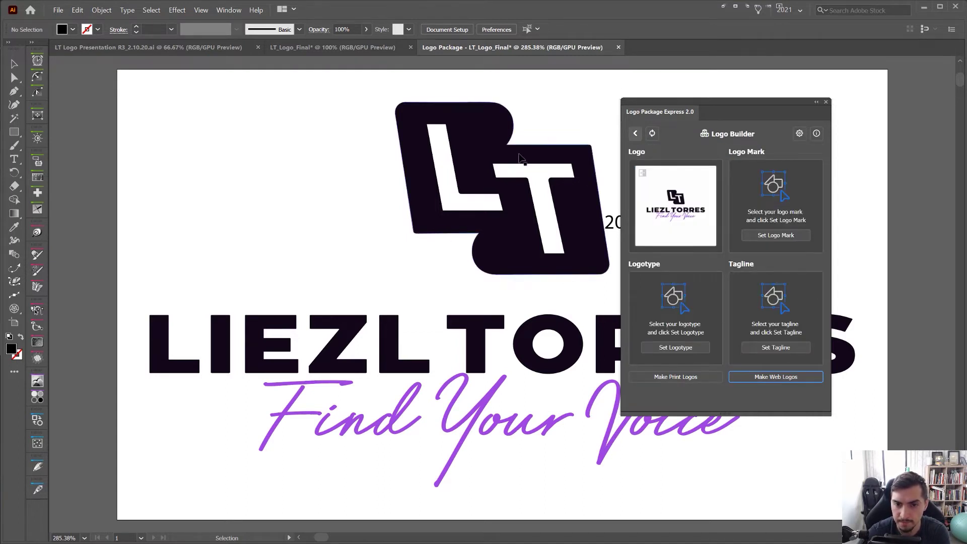
pyautogui.moveTo(584, 99); pyautogui.dragTo(344, 236)
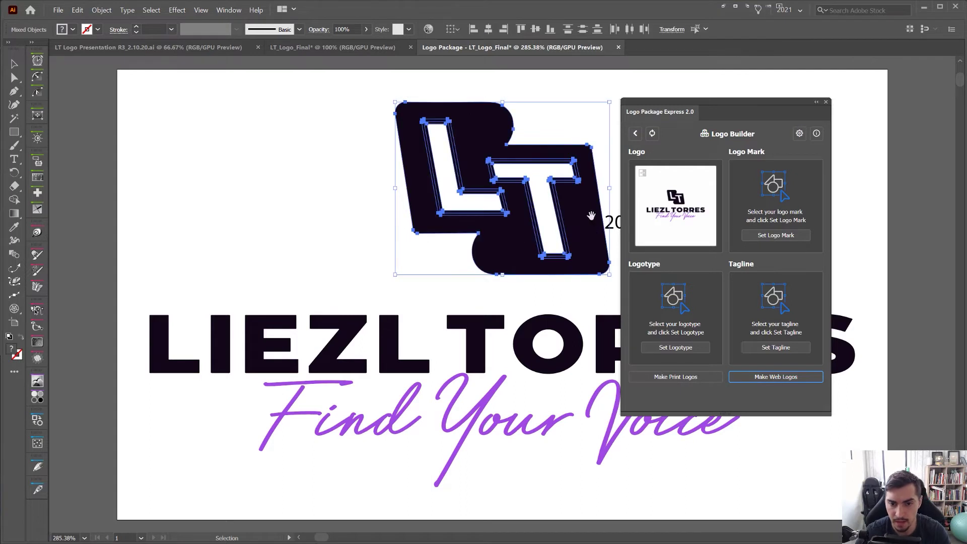
pyautogui.hscroll(3, 535, 247)
pyautogui.click(535, 248)
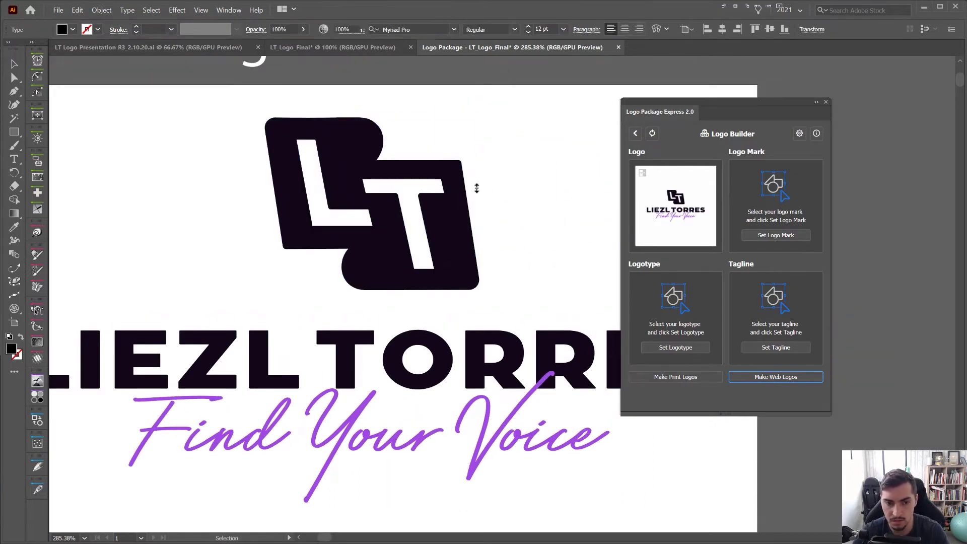
pyautogui.click(286, 246)
pyautogui.moveTo(510, 116); pyautogui.dragTo(324, 255)
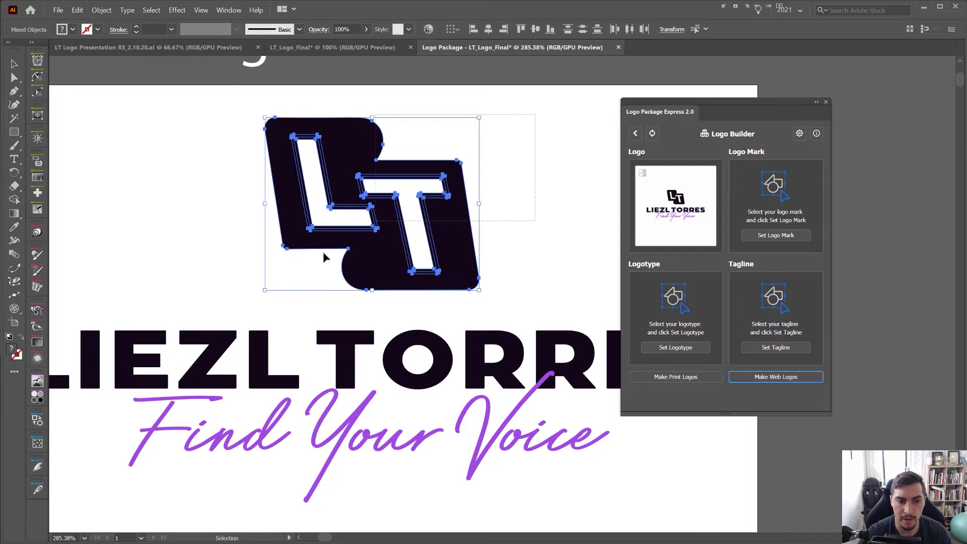
pyautogui.moveTo(358, 168); pyautogui.dragTo(388, 132)
pyautogui.press('a')
pyautogui.hotkey('ctrl', 'z')
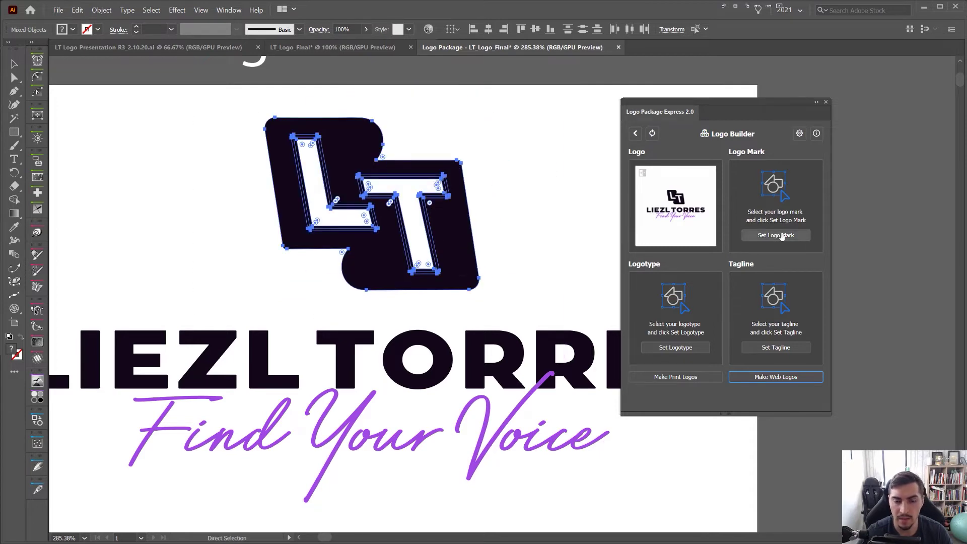
pyautogui.click(779, 236)
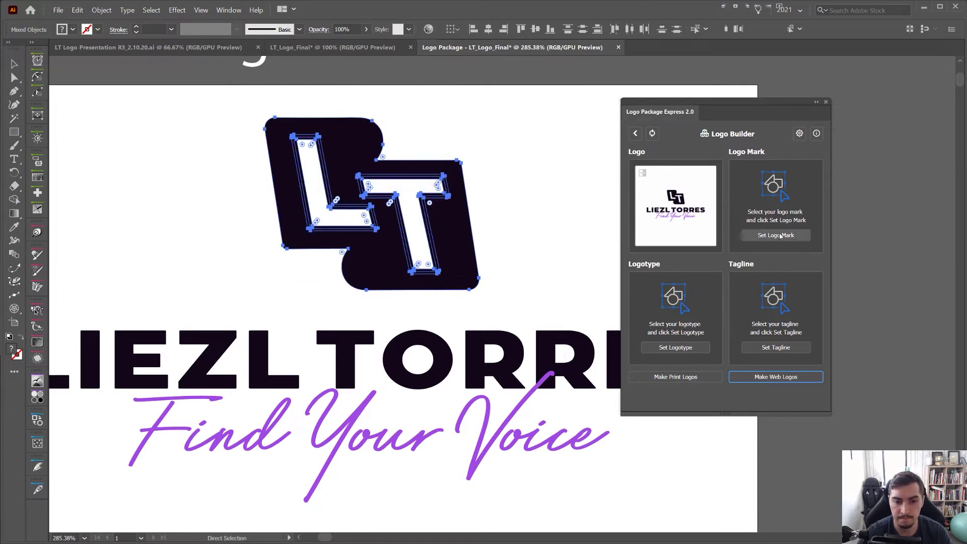
# - Set LIEZL TORRES as the Logotype and Find Your Voice as the Tagline
pyautogui.hotkey('ctrl', '-')
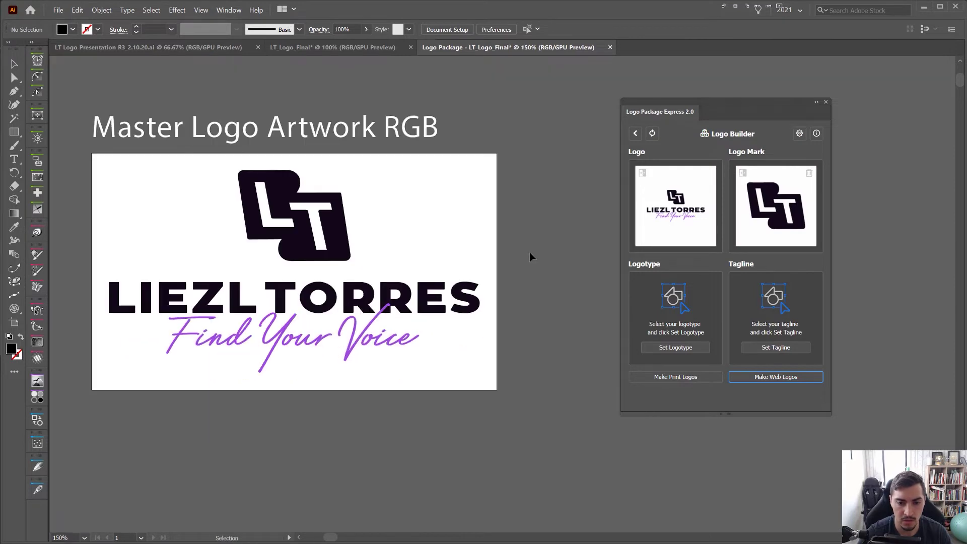
pyautogui.click(104, 303)
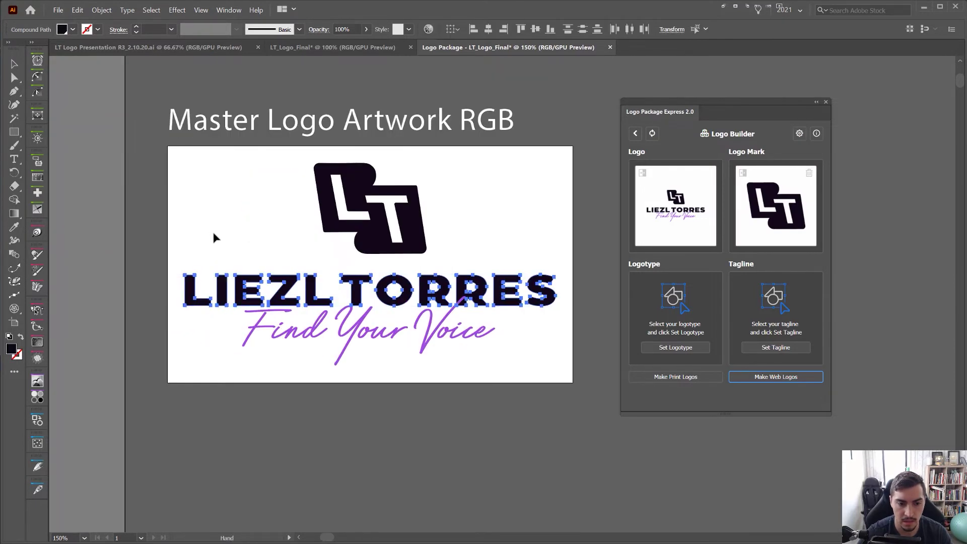
pyautogui.click(674, 347)
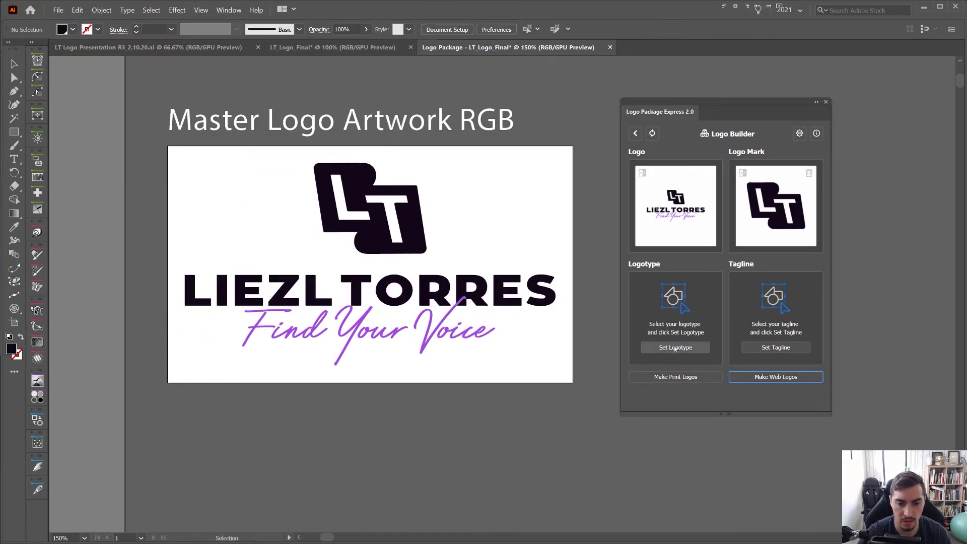
pyautogui.moveTo(192, 360); pyautogui.dragTo(469, 366)
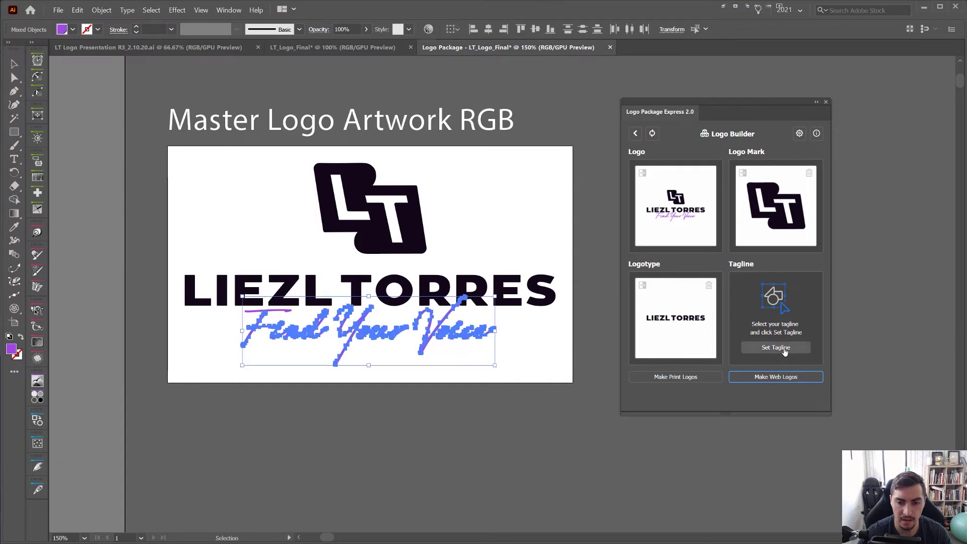
pyautogui.click(784, 349)
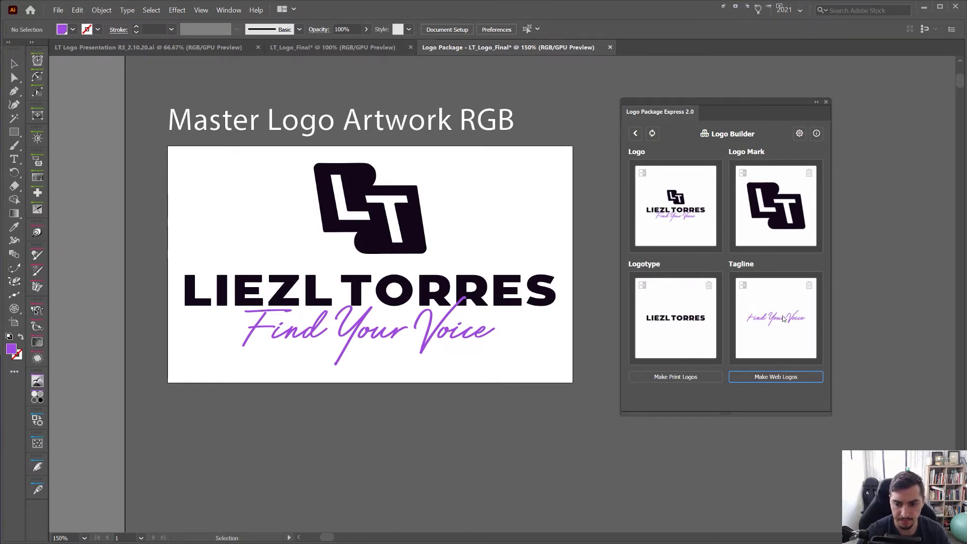
# - Generate the web logo variations and hide the panels to see the grid
pyautogui.click(778, 381)
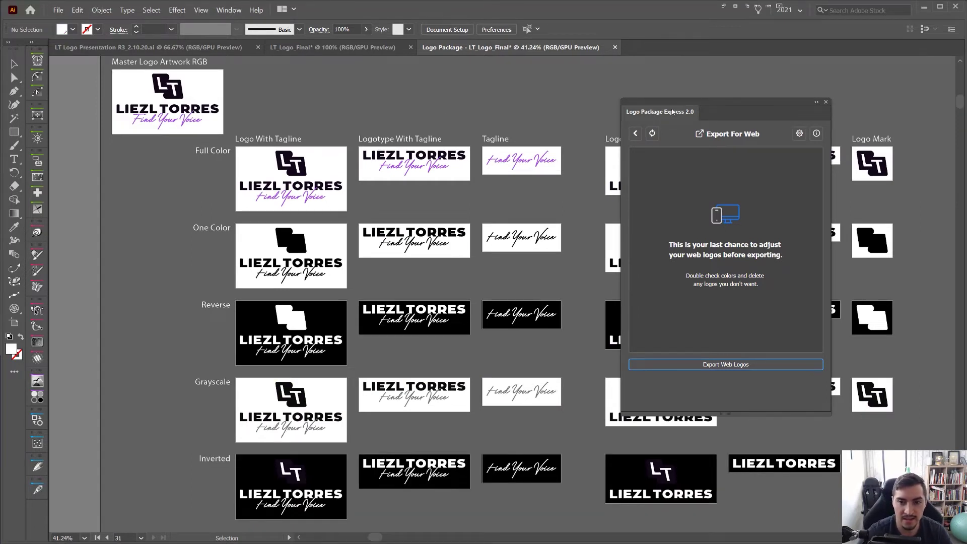
pyautogui.hotkey('shift', 'Tab')
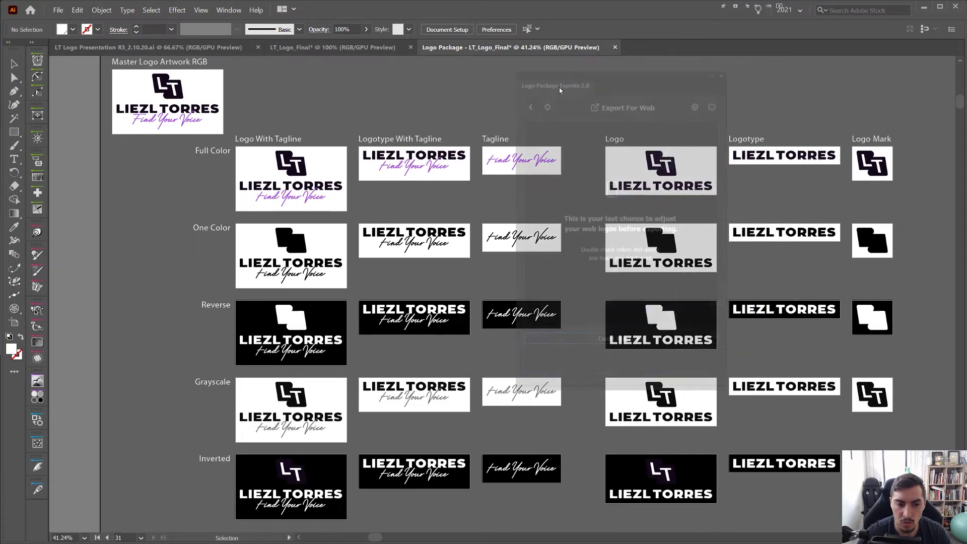
pyautogui.scroll(3, 294, 237)
# - Zoom, pan and select parts of the generated Full Color, One Color, Reverse, Grayscale and Inverted logos to review them
pyautogui.click(296, 250)
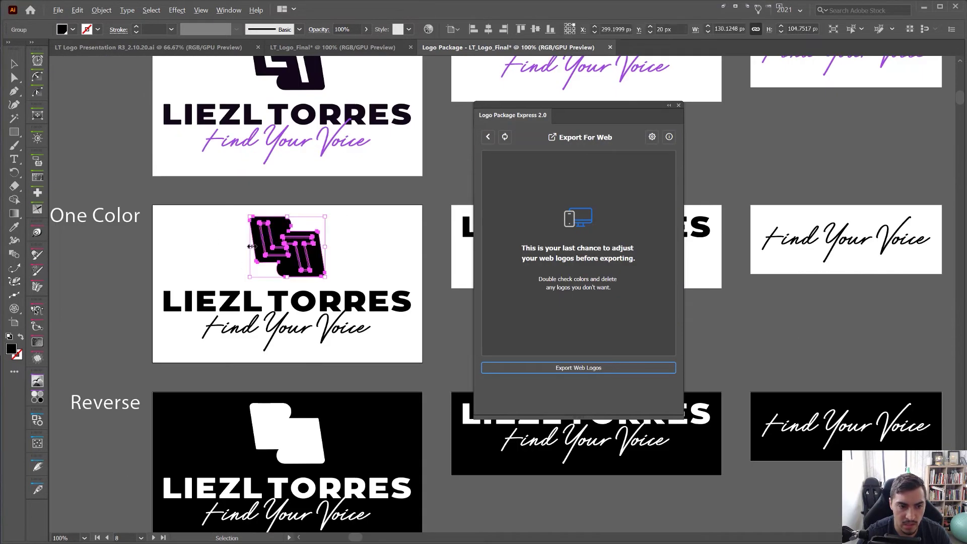
pyautogui.scroll(2, 297, 242)
pyautogui.scroll(-4, 302, 218)
pyautogui.scroll(2, 302, 217)
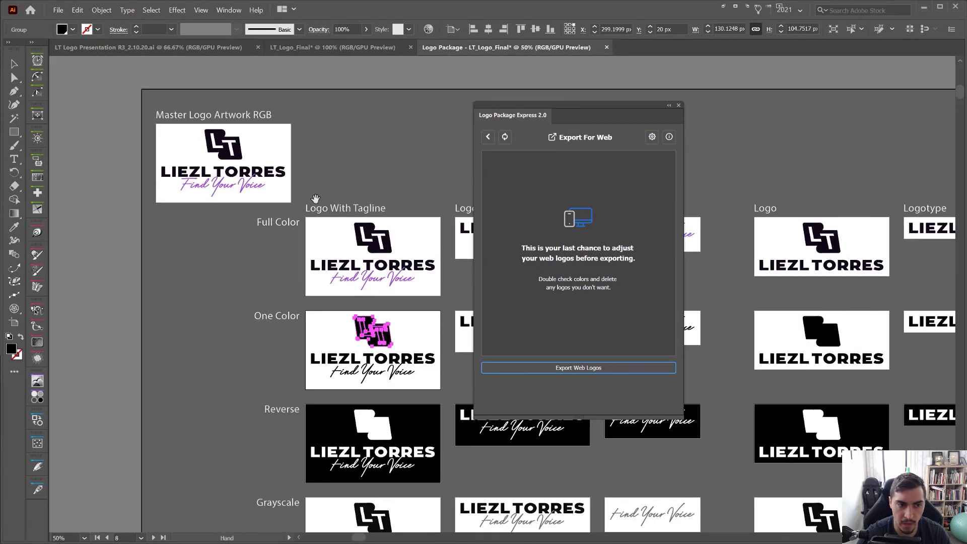
pyautogui.scroll(3, 222, 143)
pyautogui.scroll(1, 223, 142)
pyautogui.moveTo(106, 123)
pyautogui.mouseDown()
pyautogui.moveTo(296, 244)
pyautogui.moveTo(308, 229)
pyautogui.mouseUp()
pyautogui.scroll(2, 296, 244)
pyautogui.press('a')
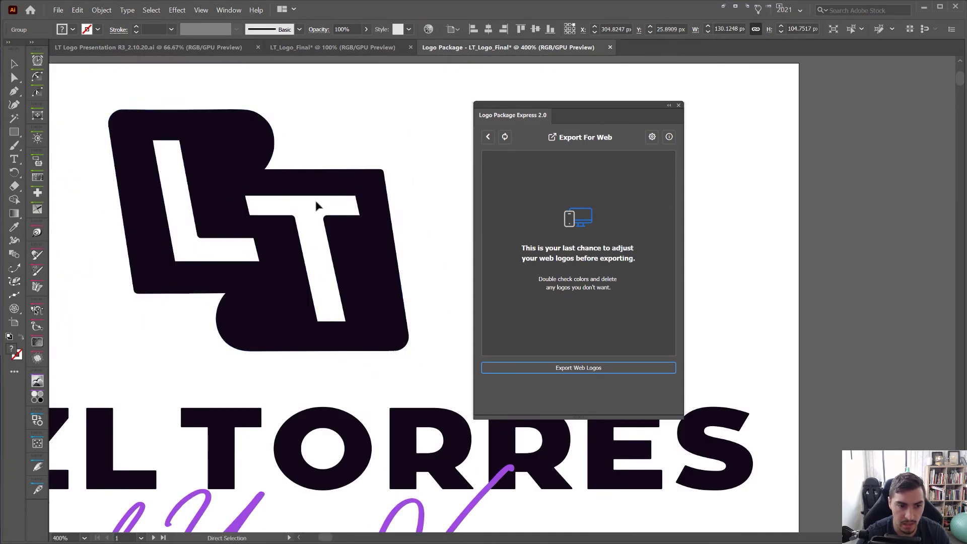
pyautogui.click(319, 205)
pyautogui.scroll(-3, 375, 171)
pyautogui.scroll(-1, 376, 171)
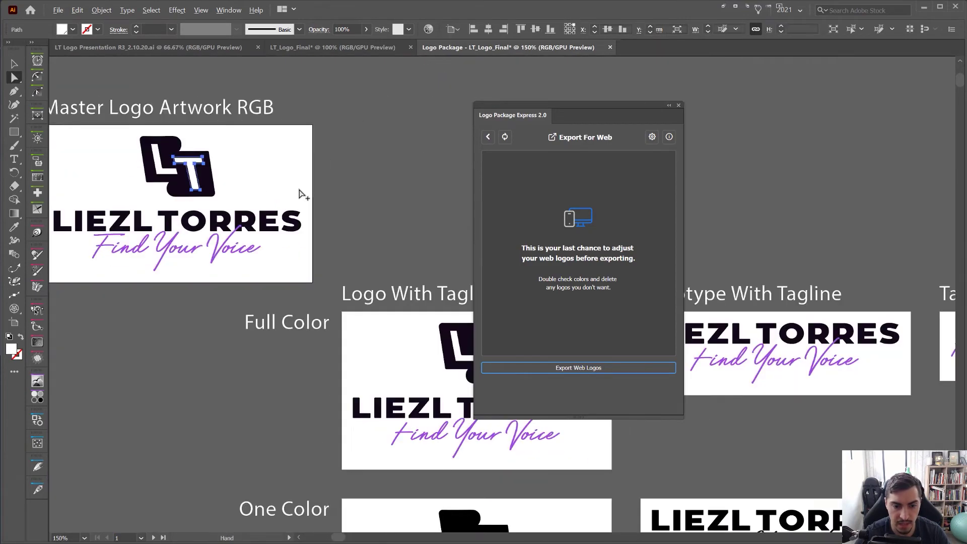
pyautogui.scroll(-2, 300, 195)
pyautogui.moveTo(396, 295); pyautogui.dragTo(293, 237)
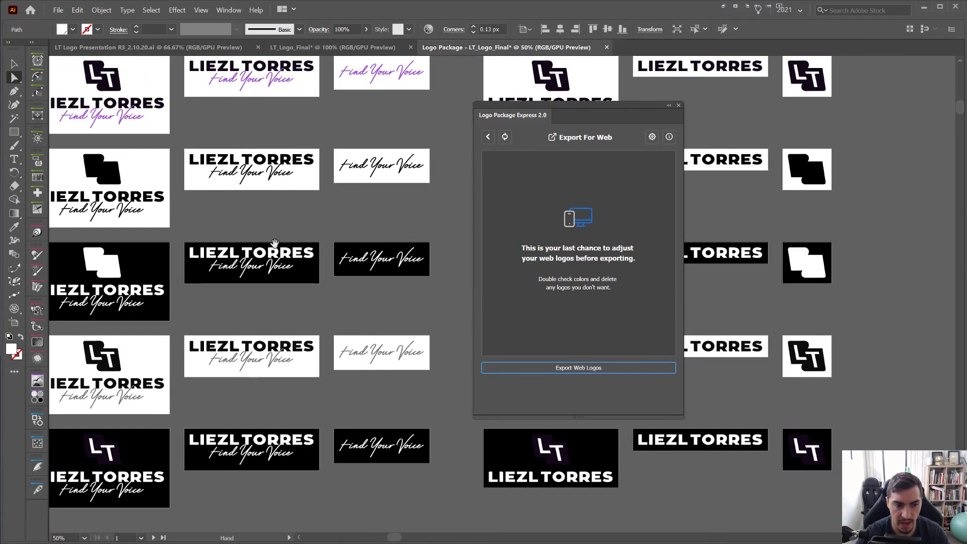
pyautogui.scroll(-1, 293, 237)
pyautogui.moveTo(566, 108); pyautogui.dragTo(798, 98)
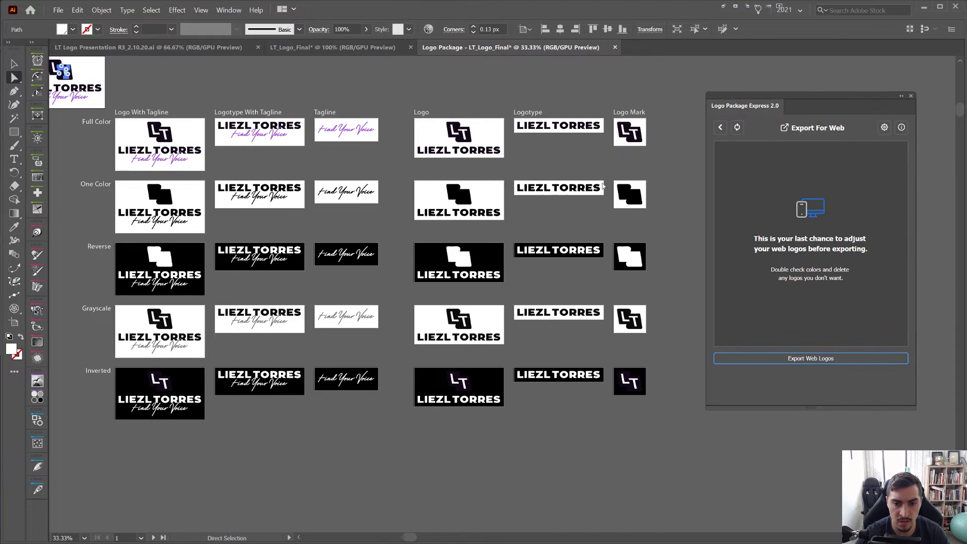
pyautogui.click(612, 219)
pyautogui.press('v')
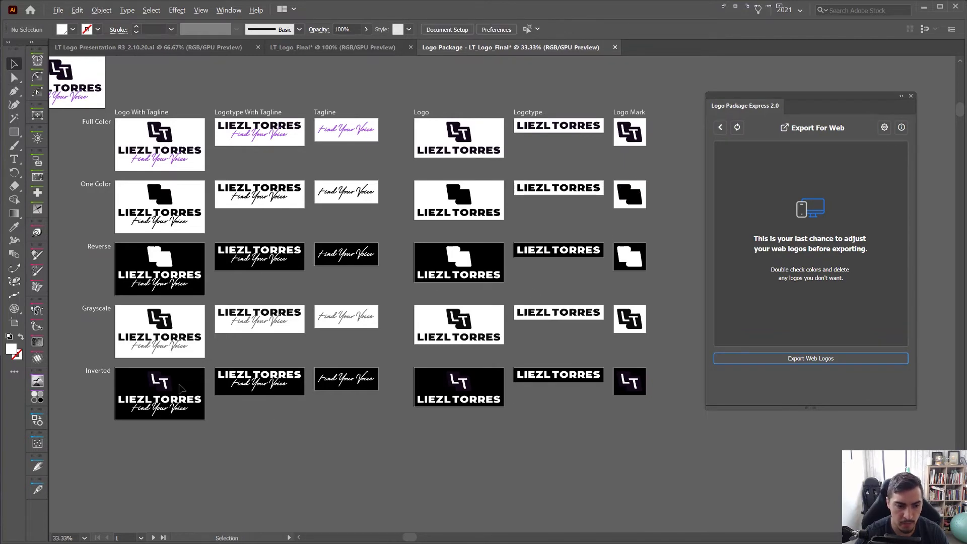
pyautogui.scroll(3, 180, 388)
pyautogui.scroll(-2, 302, 335)
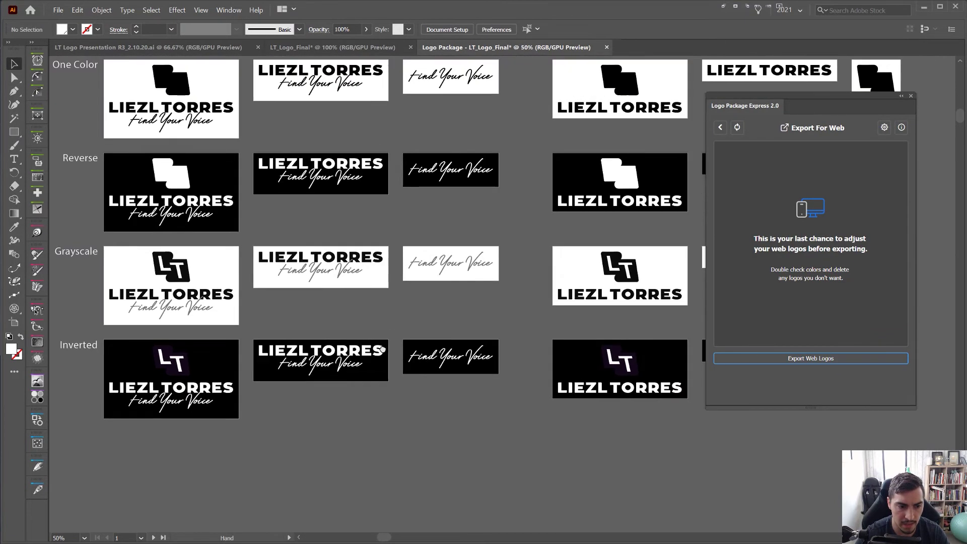
pyautogui.scroll(-1, 417, 338)
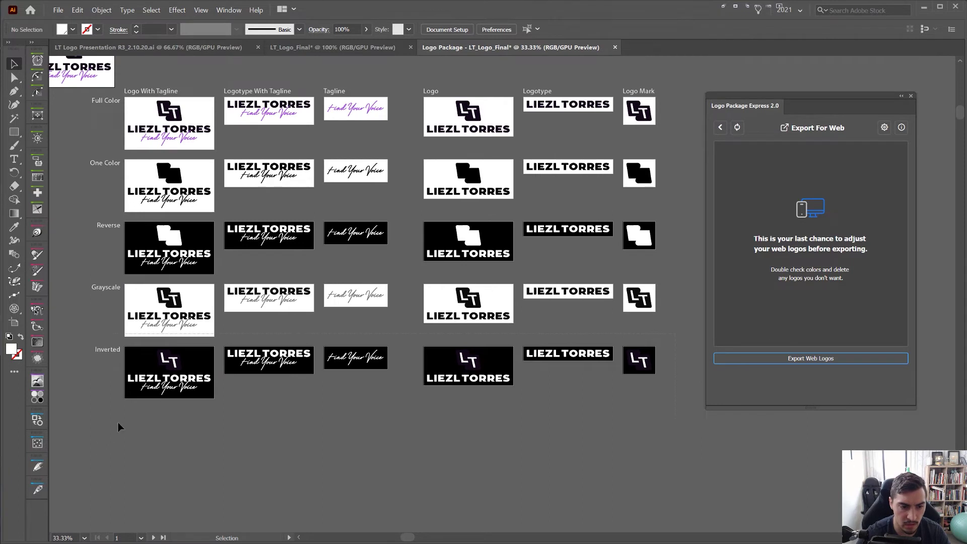
pyautogui.click(639, 298)
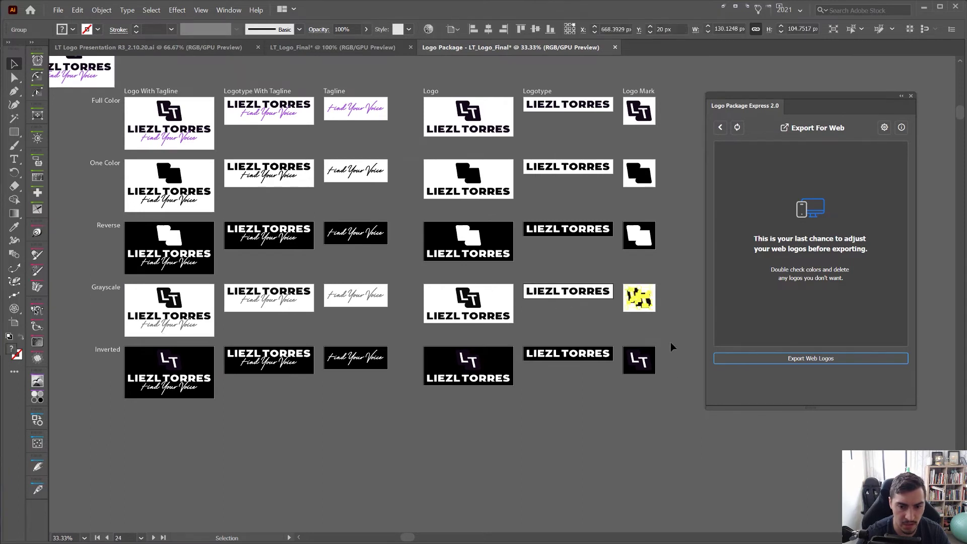
pyautogui.click(90, 414)
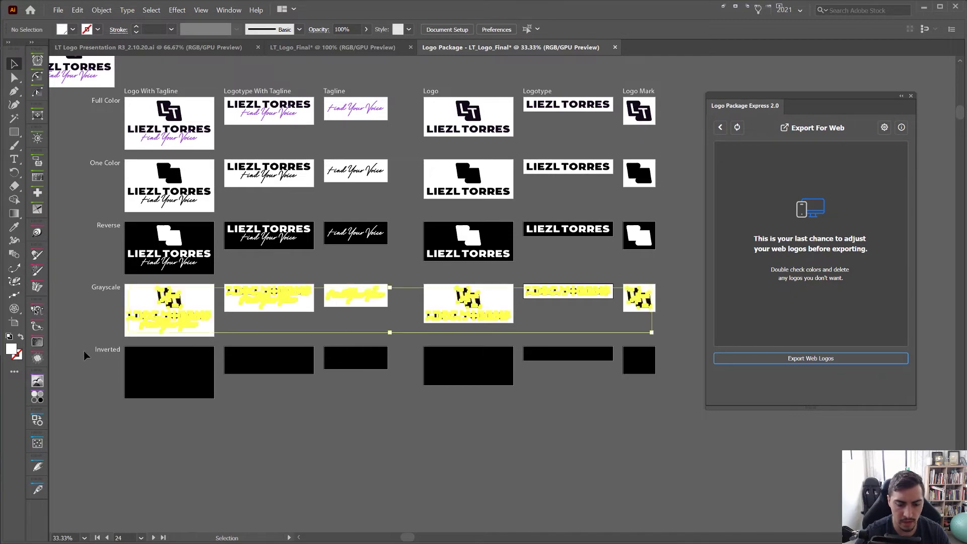
pyautogui.scroll(1, 147, 247)
pyautogui.scroll(2, 147, 248)
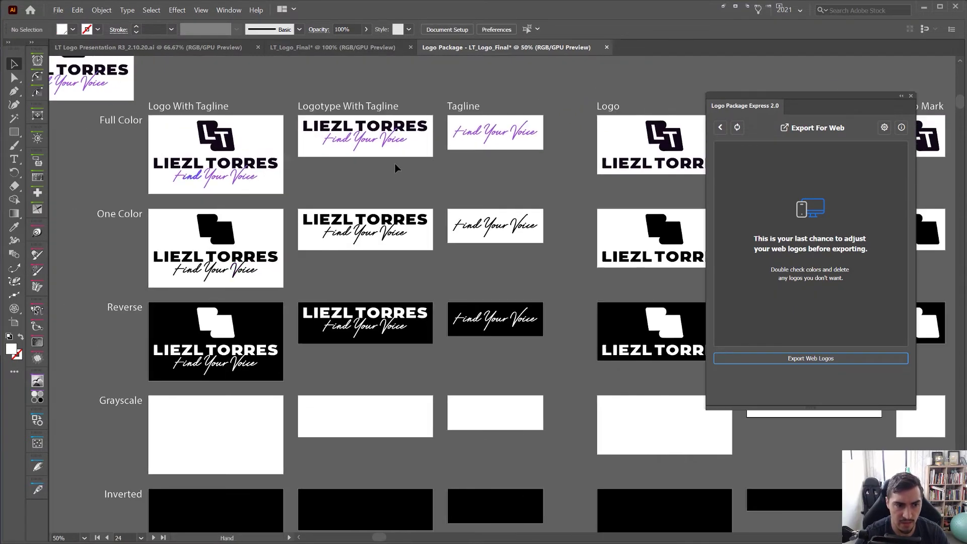
pyautogui.scroll(1, 177, 113)
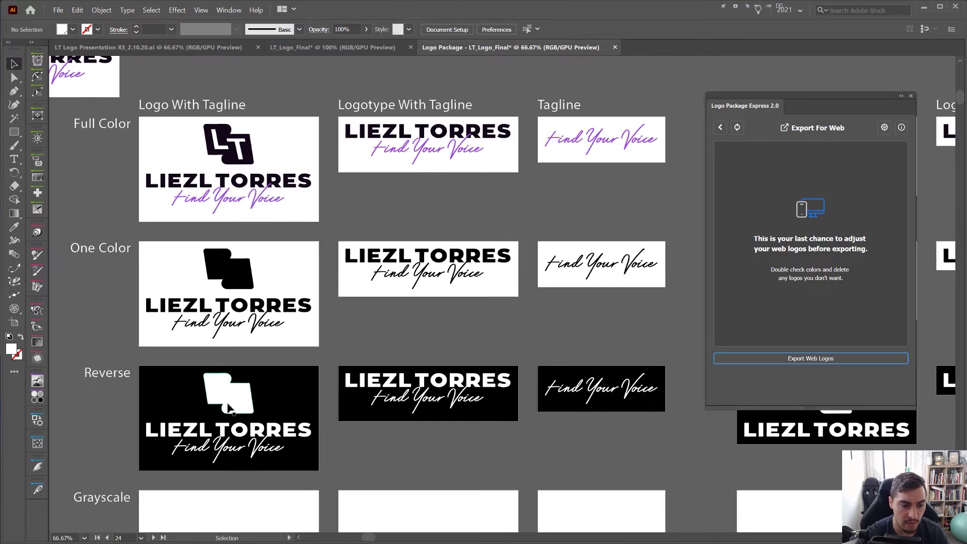
pyautogui.moveTo(843, 306)
pyautogui.mouseDown()
pyautogui.moveTo(371, 311)
pyautogui.moveTo(581, 327)
pyautogui.moveTo(559, 305)
pyautogui.mouseUp()
pyautogui.scroll(-1, 371, 311)
pyautogui.scroll(-1, 371, 311)
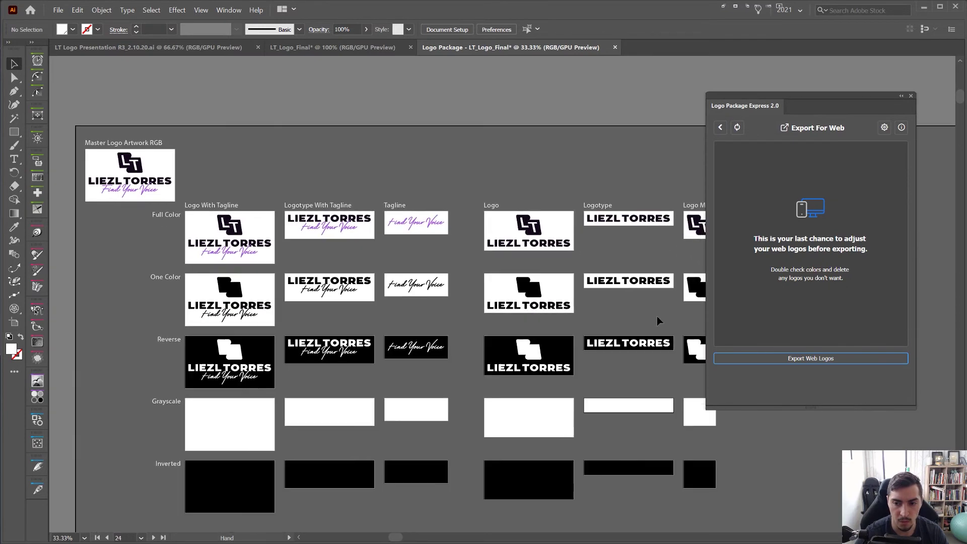
pyautogui.click(811, 358)
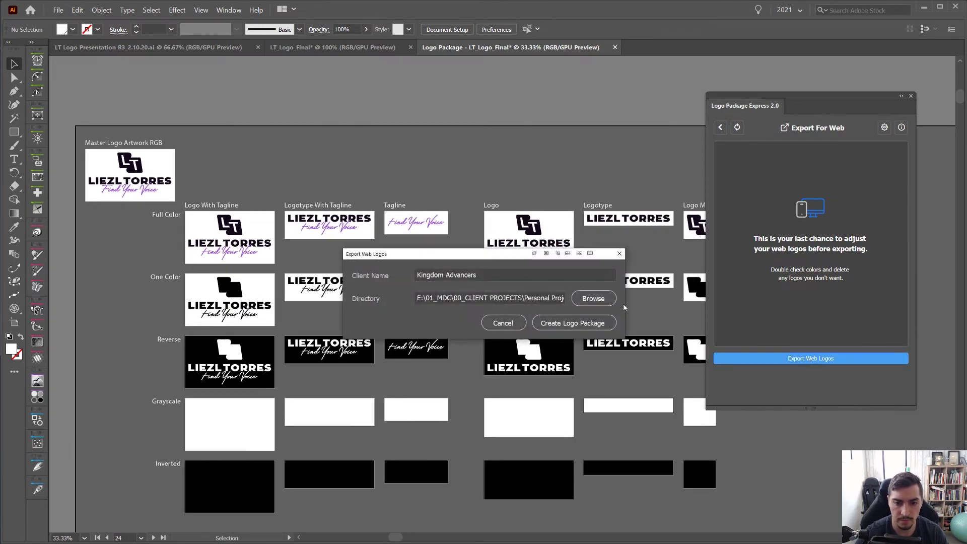
pyautogui.moveTo(496, 275); pyautogui.dragTo(406, 273)
pyautogui.write('Liezl Torres L')
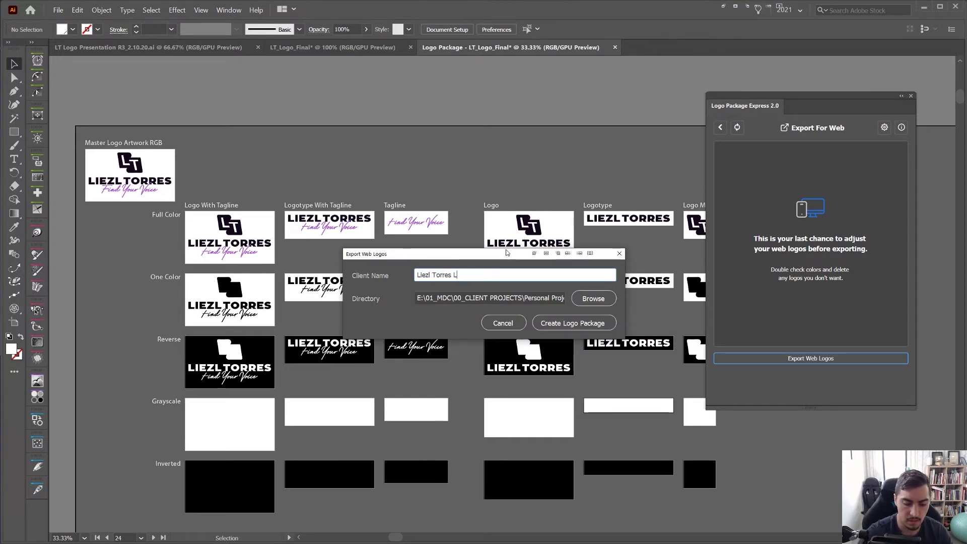
pyautogui.write('  P')
pyautogui.write('age')
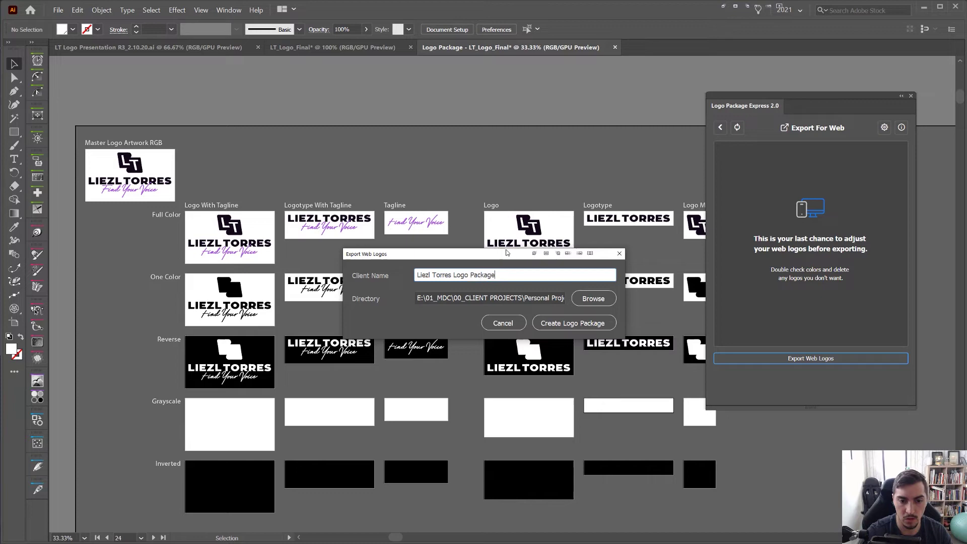
pyautogui.click(593, 298)
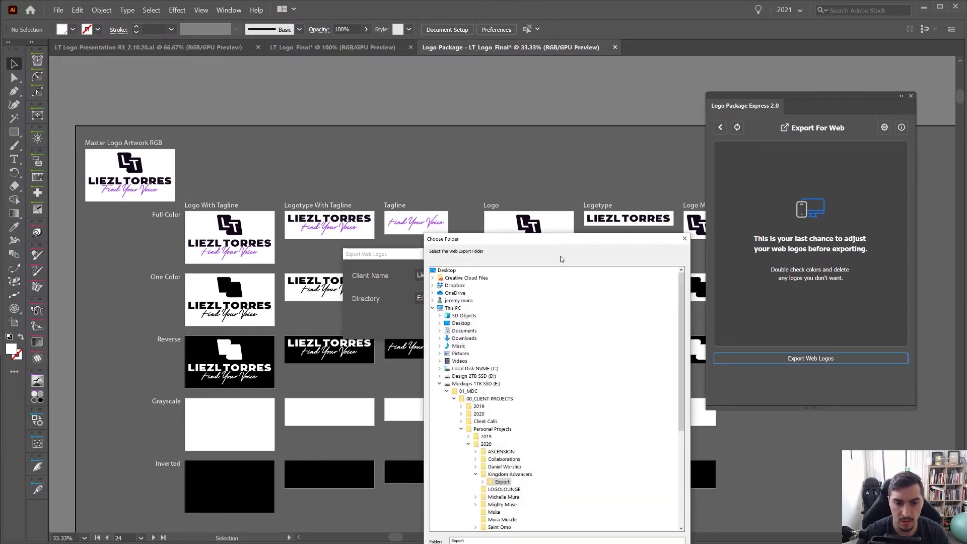
pyautogui.moveTo(542, 240); pyautogui.dragTo(500, 153)
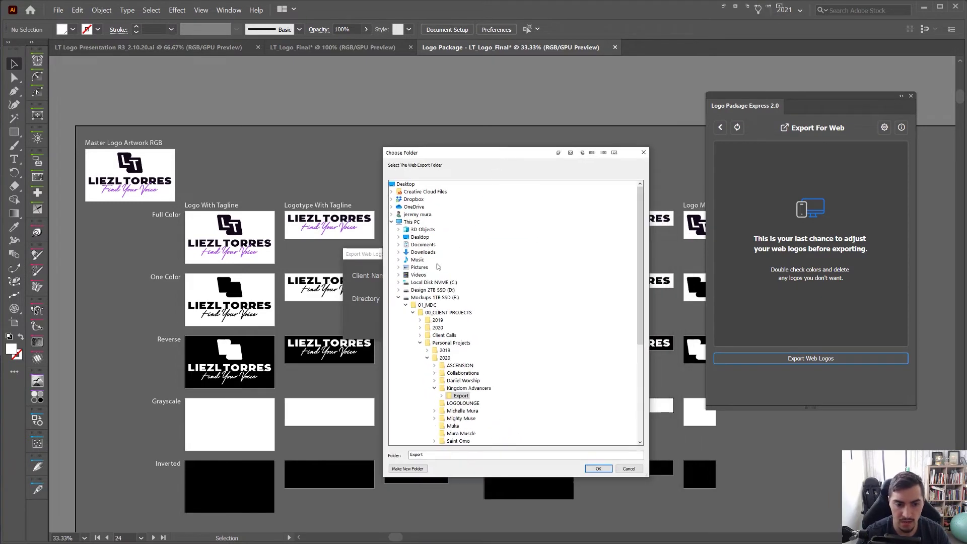
pyautogui.click(427, 305)
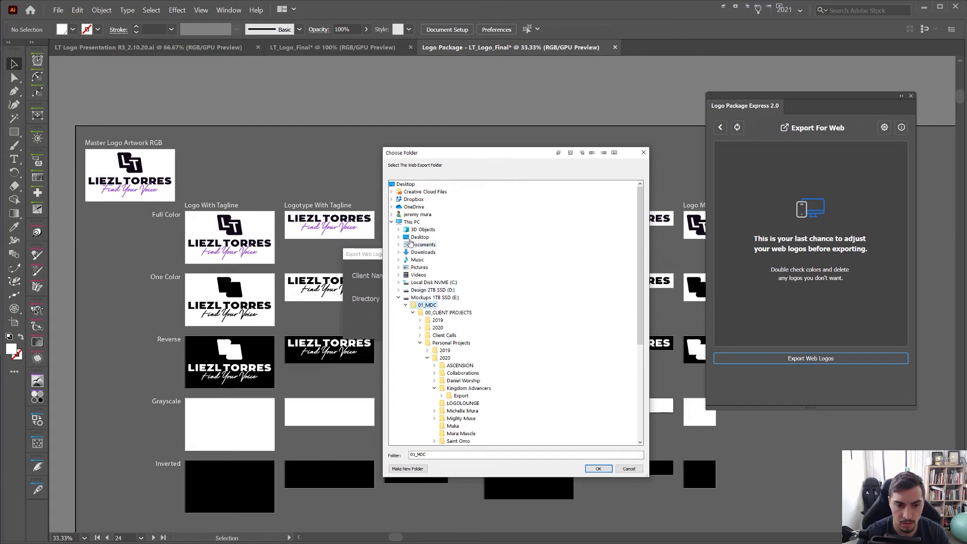
pyautogui.scroll(-7, 504, 281)
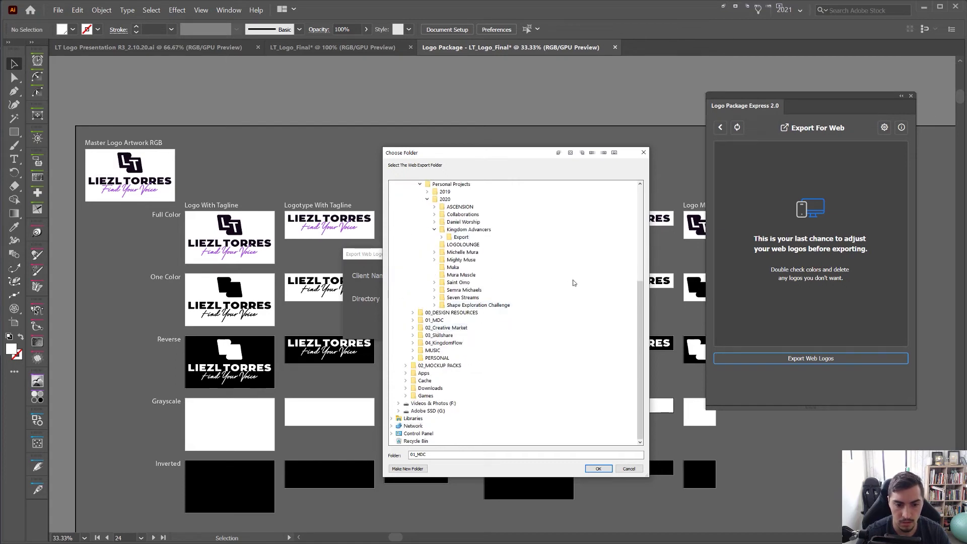
pyautogui.scroll(5, 572, 283)
pyautogui.click(422, 290)
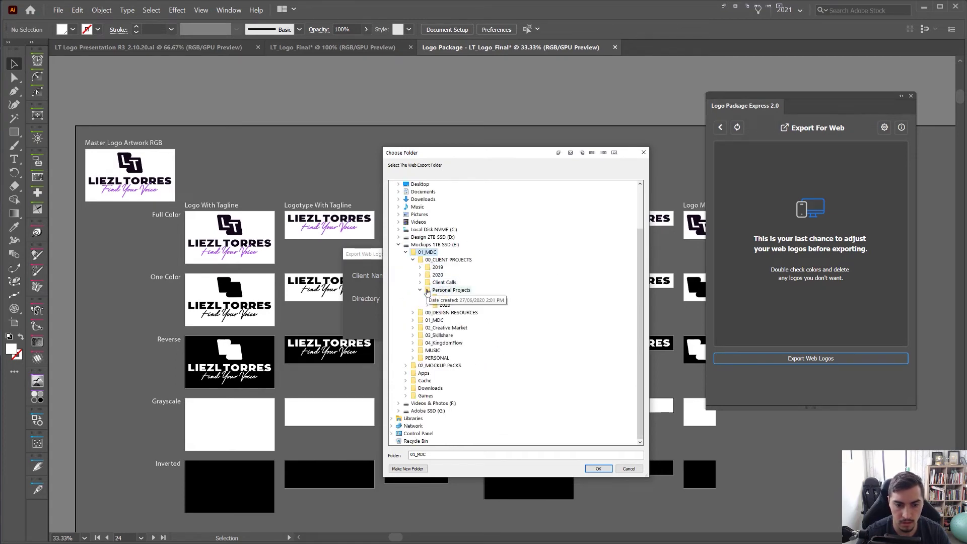
pyautogui.click(413, 267)
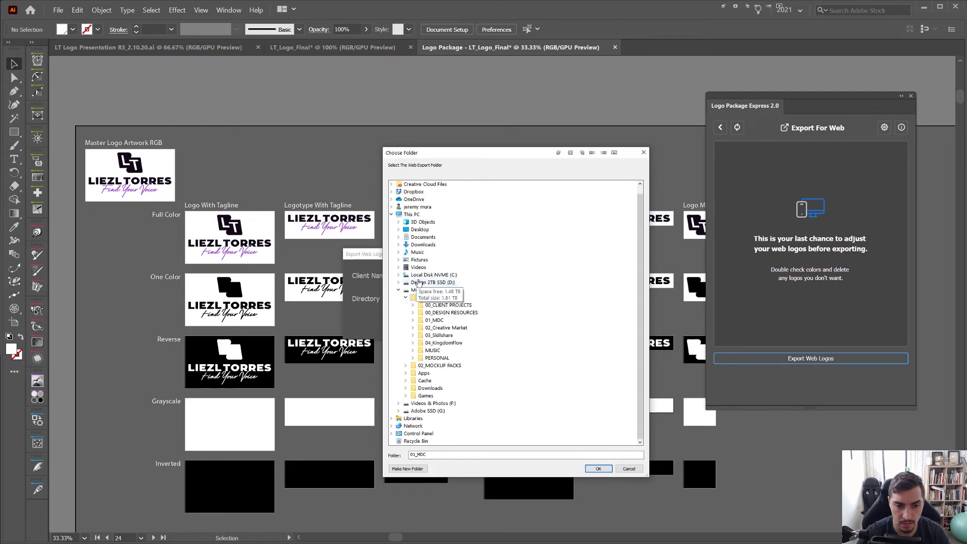
pyautogui.doubleClick(448, 306)
pyautogui.scroll(-3, 453, 297)
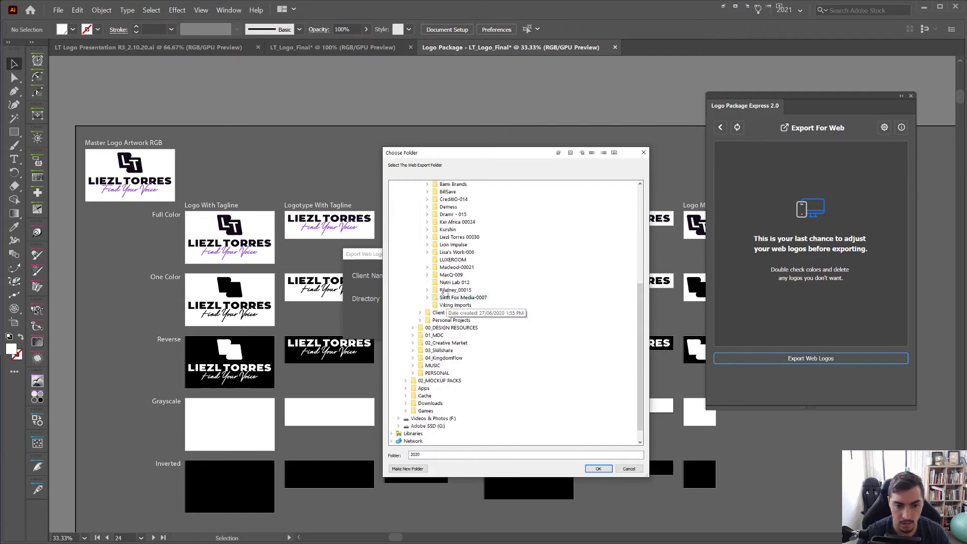
pyautogui.doubleClick(456, 237)
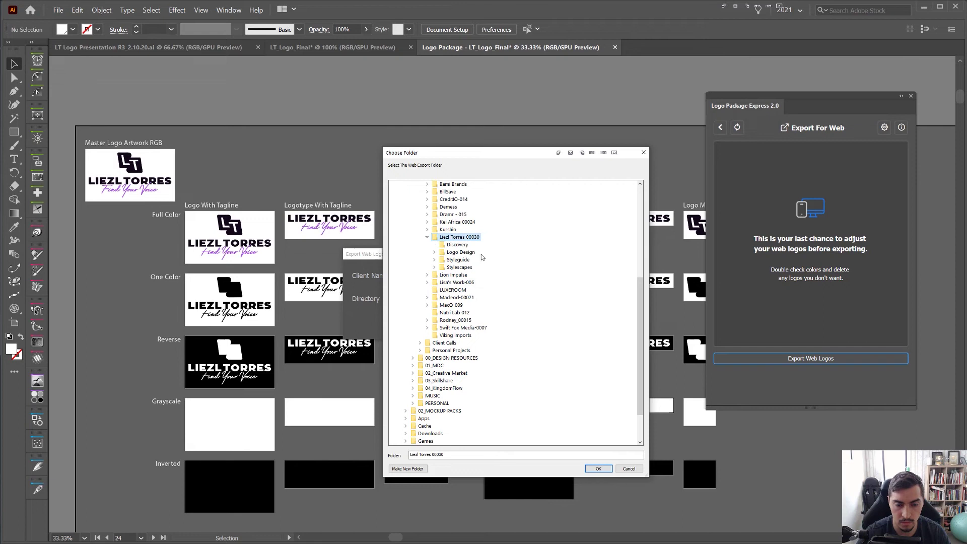
# - Create a new Delivery folder there and set it as the export directory
pyautogui.click(414, 471)
pyautogui.write('Delier')
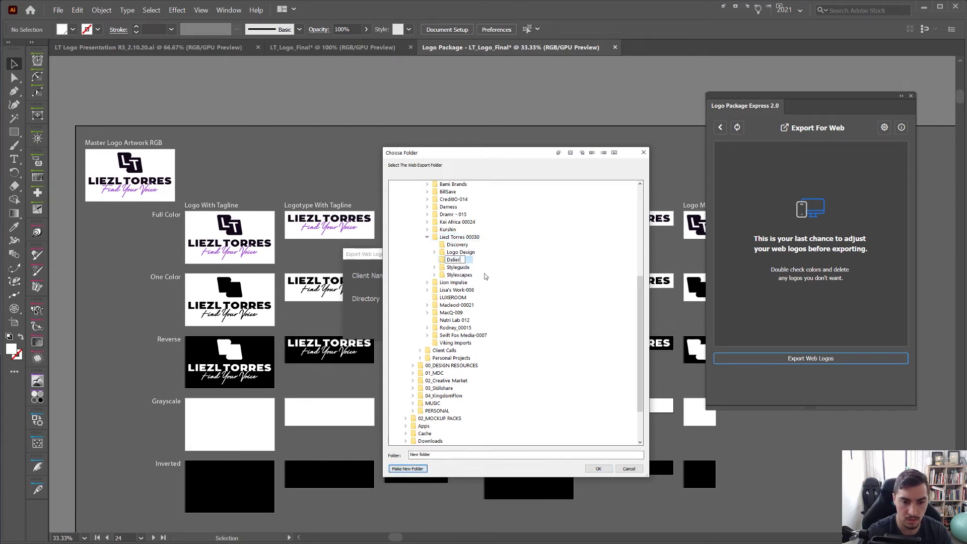
pyautogui.press('BackSpace')
pyautogui.press('BackSpace')
pyautogui.write('very')
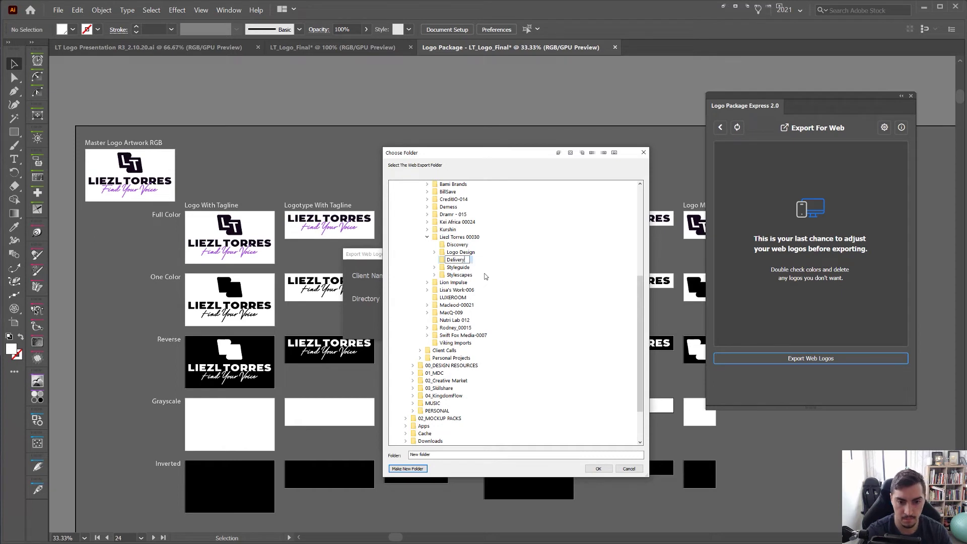
pyautogui.press('Return')
pyautogui.click(598, 466)
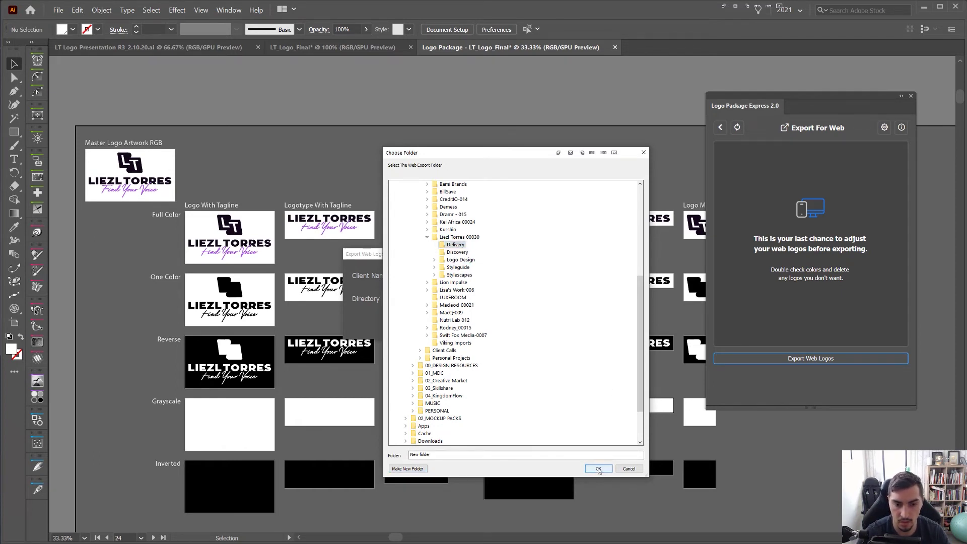
pyautogui.click(597, 469)
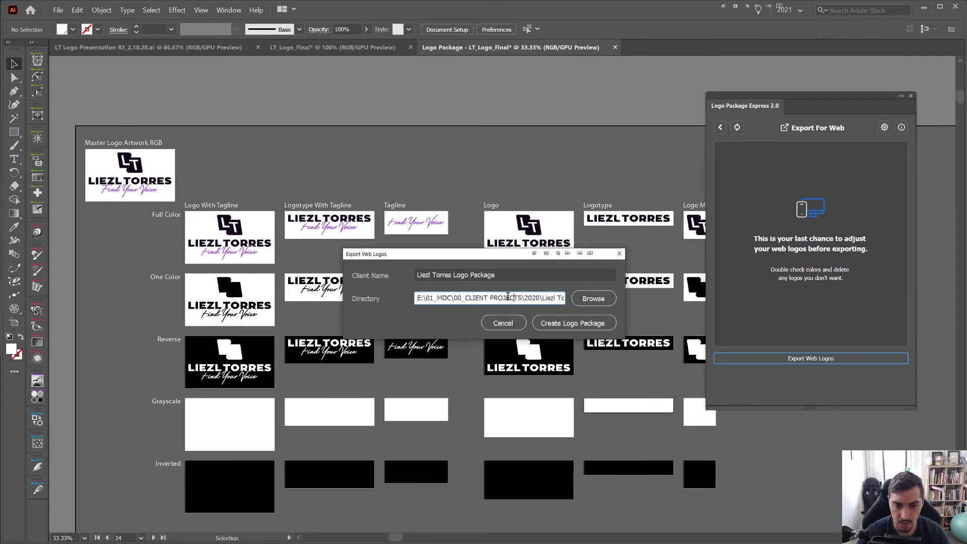
# - Verify the directory ends in \Delivery and create the web logo package
pyautogui.moveTo(475, 298); pyautogui.dragTo(568, 303)
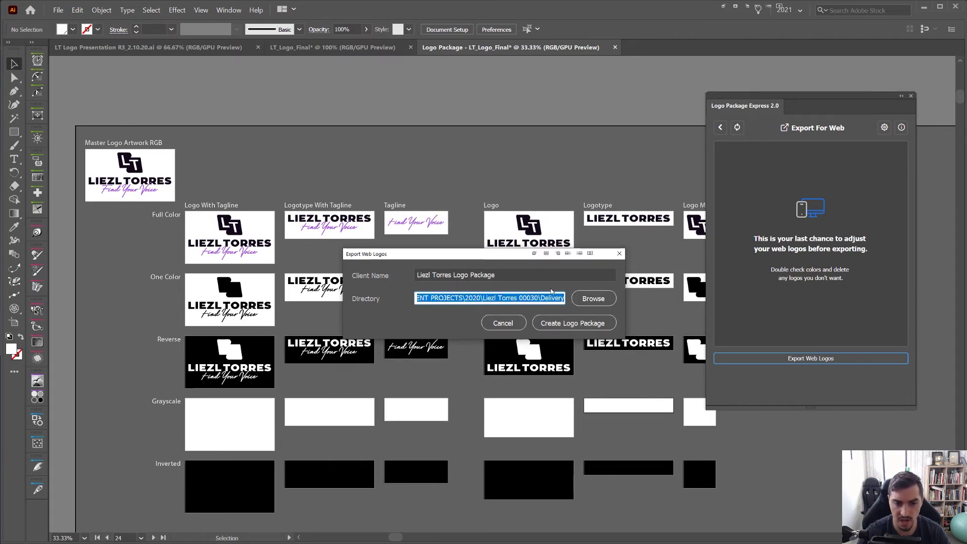
pyautogui.click(563, 325)
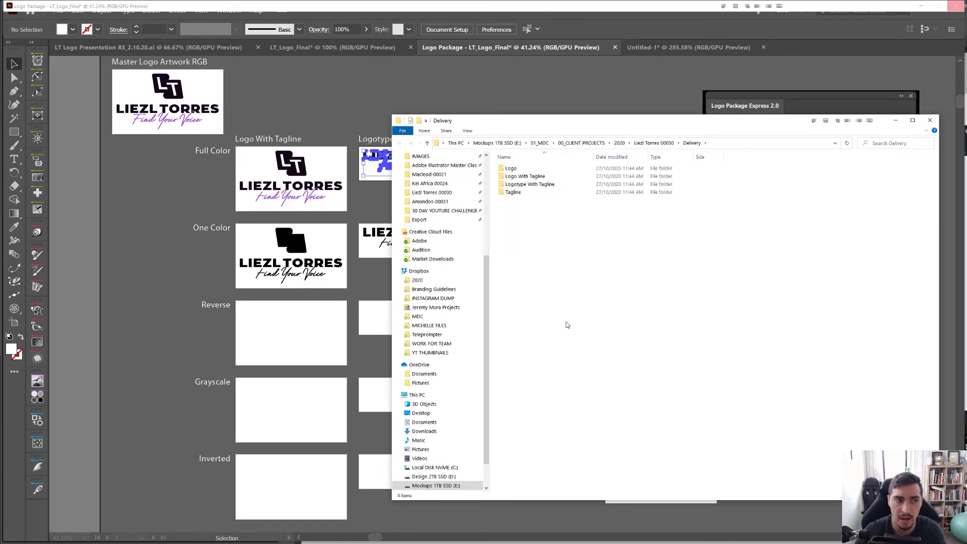
# - Move the Explorer window aside to watch Delivery fill with its six logo subfolders
pyautogui.moveTo(548, 122); pyautogui.dragTo(455, 130)
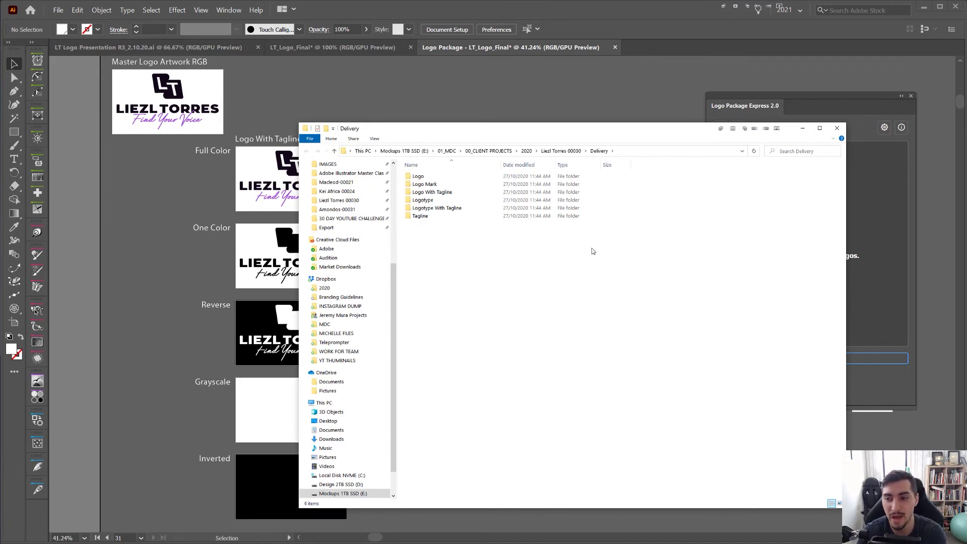
pyautogui.moveTo(551, 132); pyautogui.dragTo(541, 132)
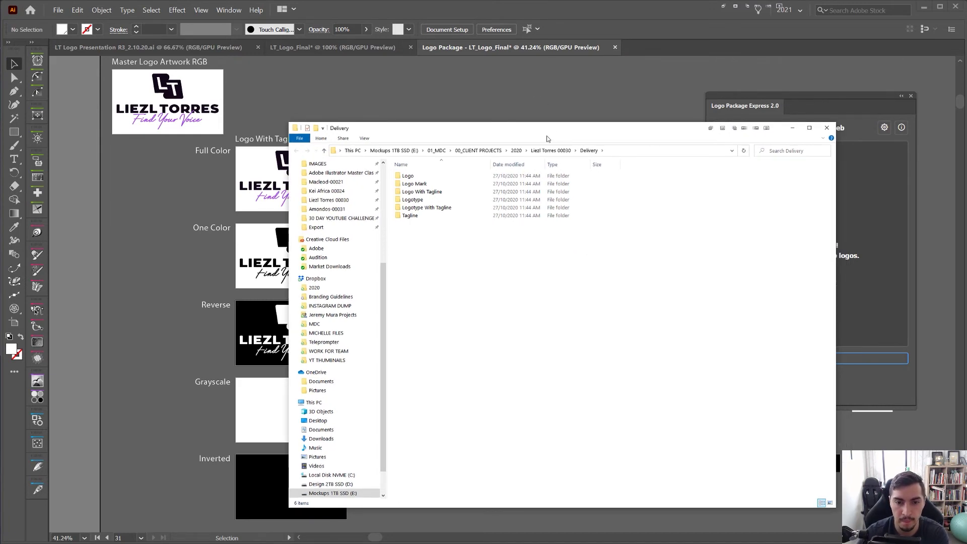
# - Preview the first PNG in Logo > Full Color > Digital, then return to Delivery
pyautogui.doubleClick(418, 176)
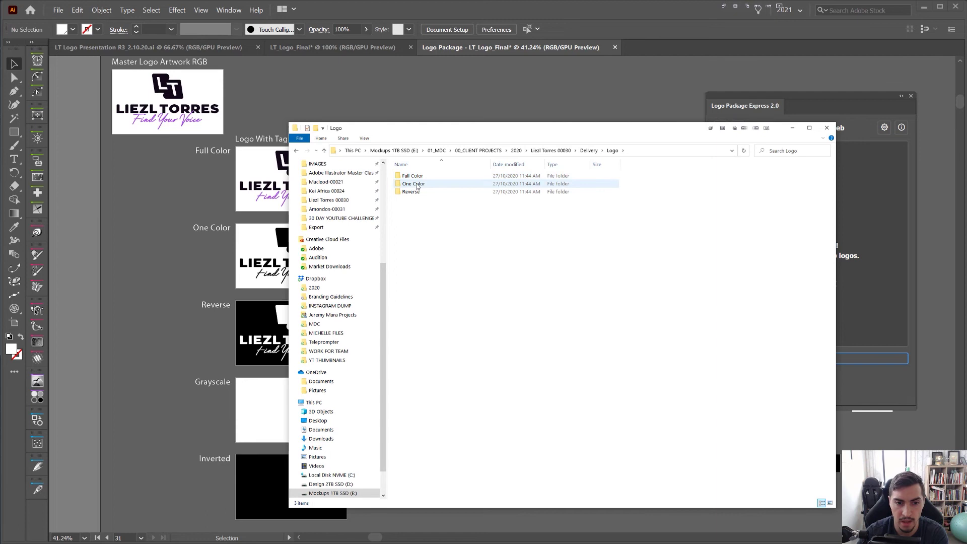
pyautogui.click(420, 193)
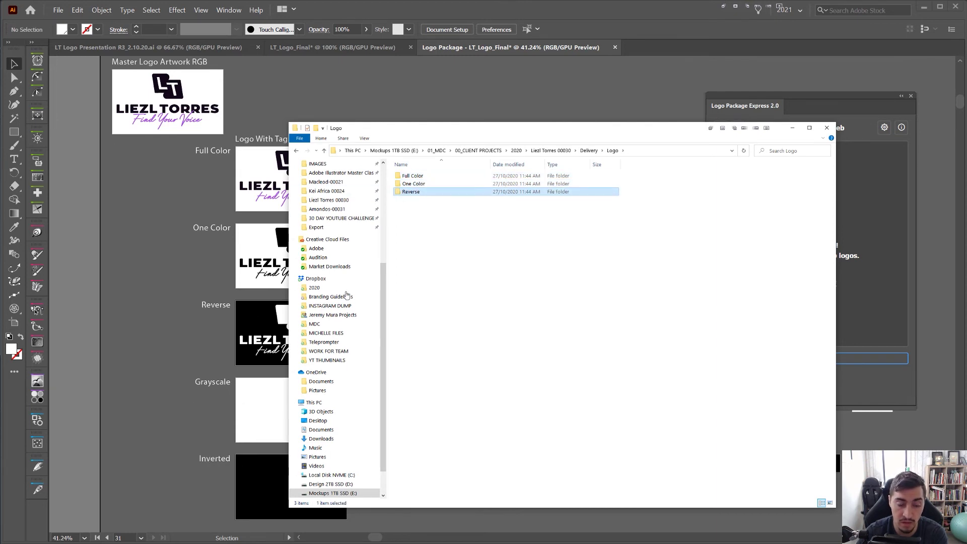
pyautogui.doubleClick(435, 176)
pyautogui.doubleClick(438, 175)
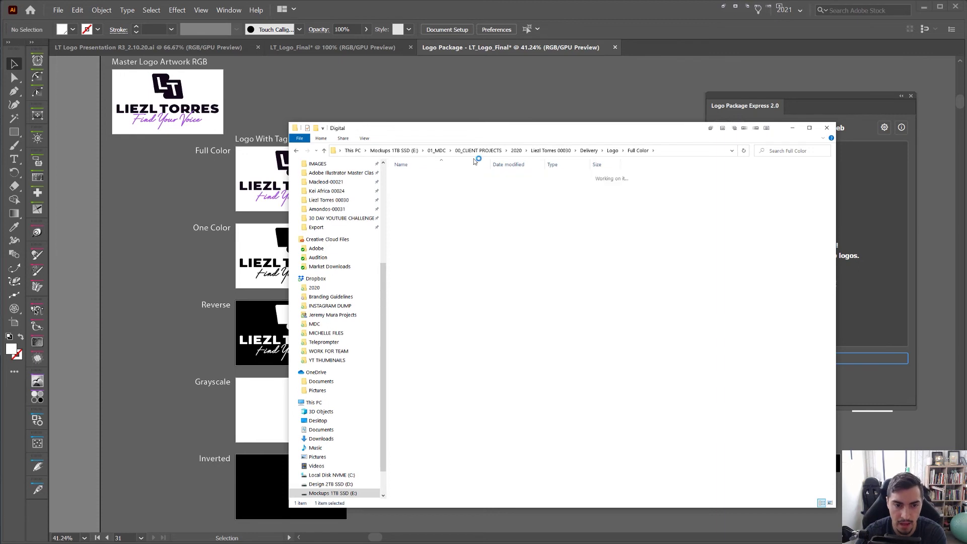
pyautogui.doubleClick(413, 191)
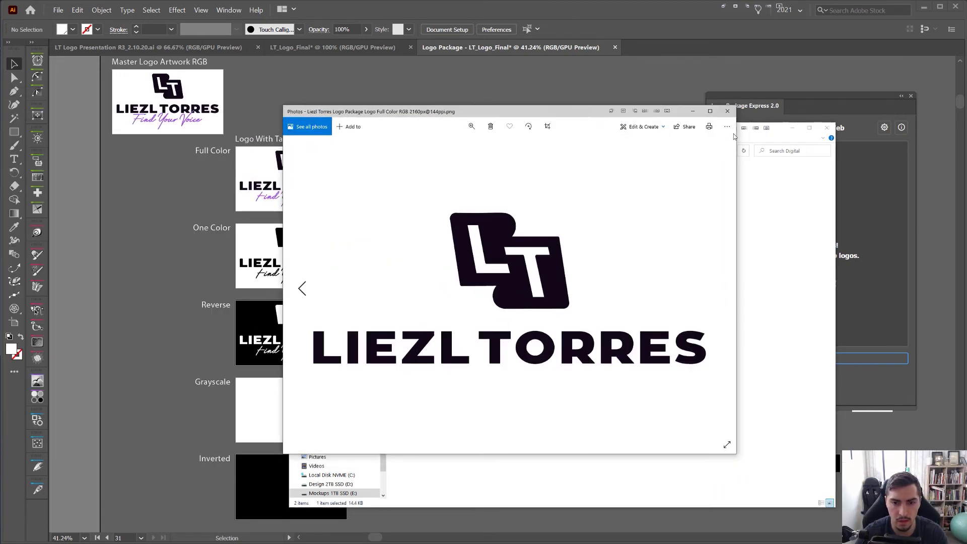
pyautogui.click(727, 111)
pyautogui.click(612, 151)
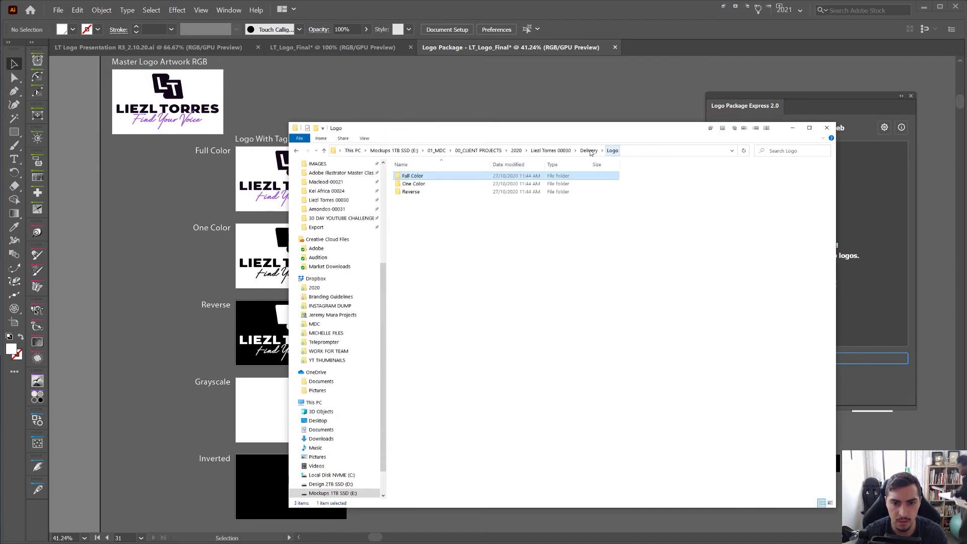
pyautogui.click(588, 151)
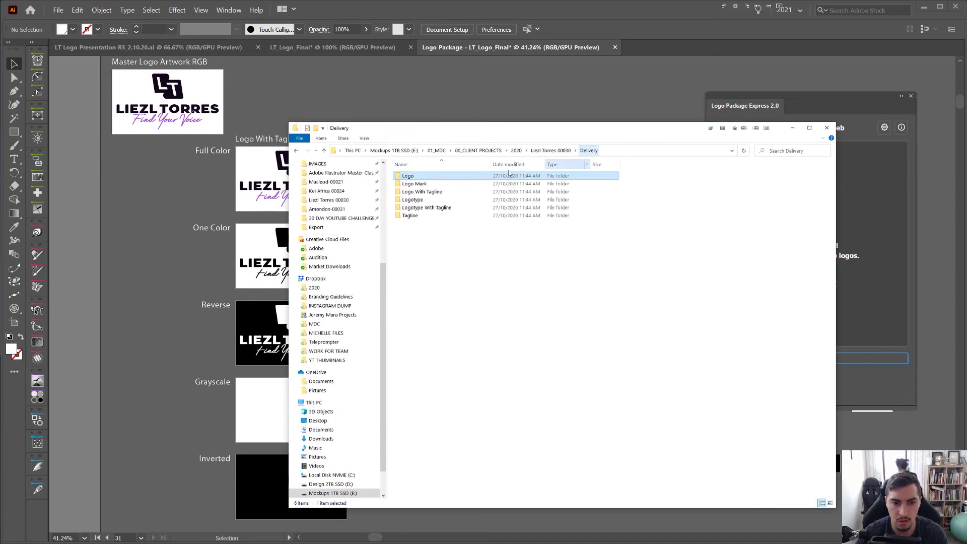
# - Preview the Logo Mark Digital PNGs and return to the Delivery folder
pyautogui.doubleClick(420, 185)
pyautogui.doubleClick(434, 177)
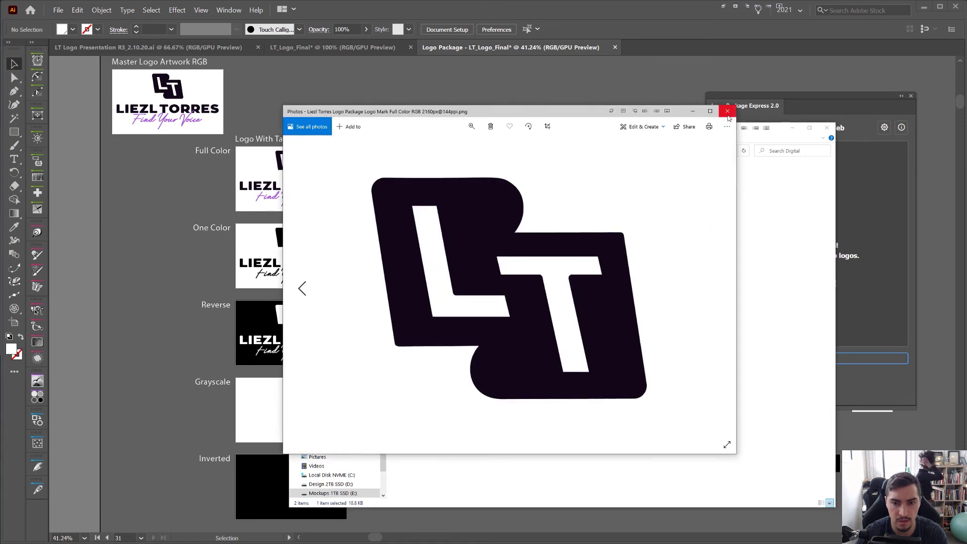
pyautogui.click(727, 112)
pyautogui.click(619, 151)
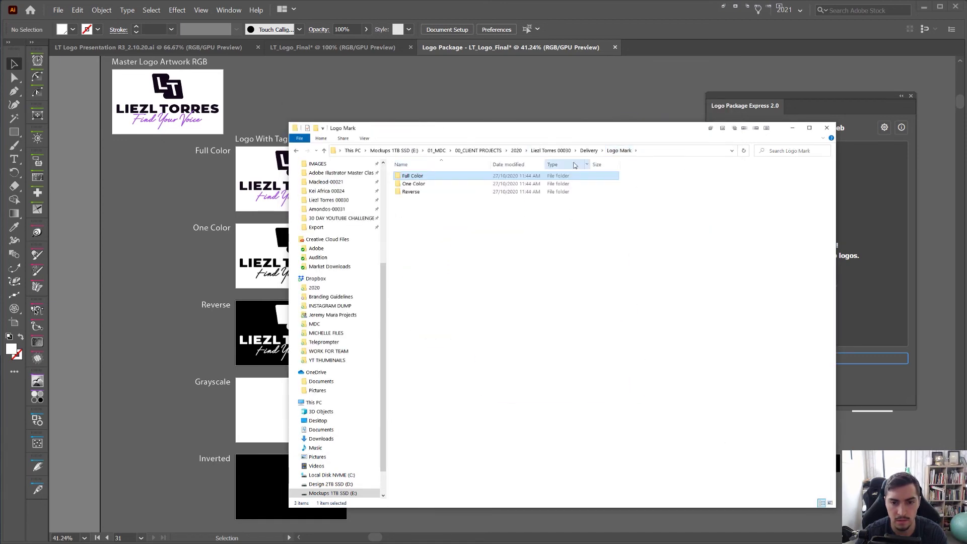
pyautogui.click(589, 150)
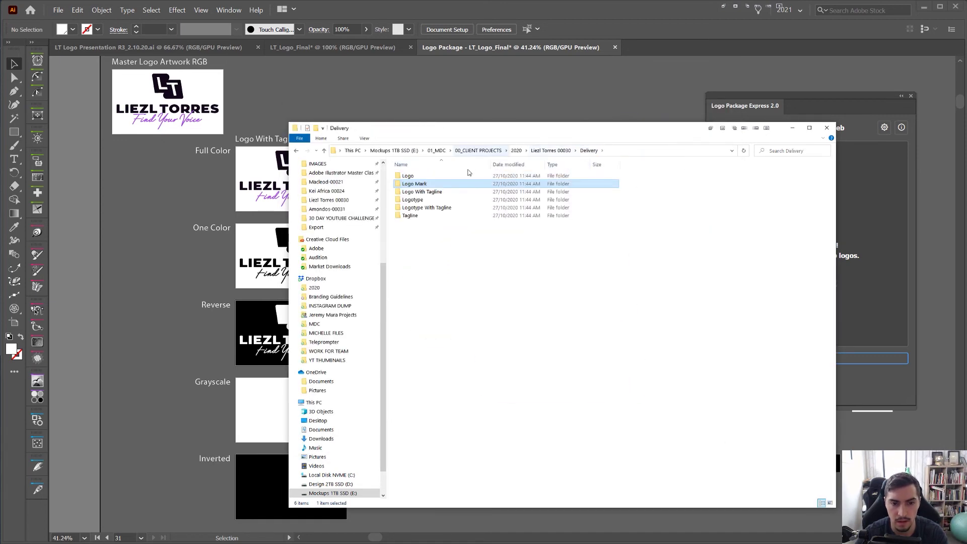
# - Arrow through the PNG previews in Logo With Tagline > Full Color > Digital
pyautogui.doubleClick(437, 191)
pyautogui.click(439, 178)
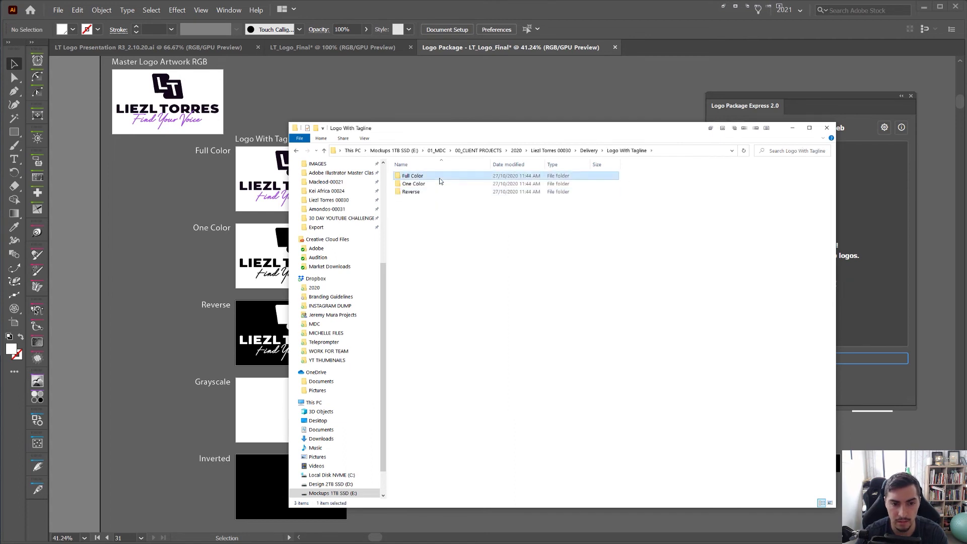
pyautogui.doubleClick(439, 178)
pyautogui.doubleClick(436, 178)
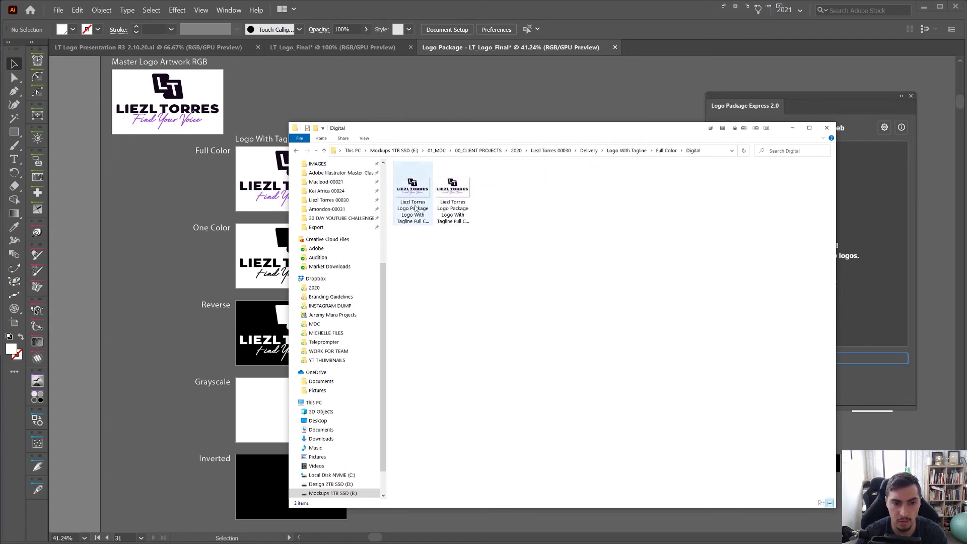
pyautogui.doubleClick(413, 191)
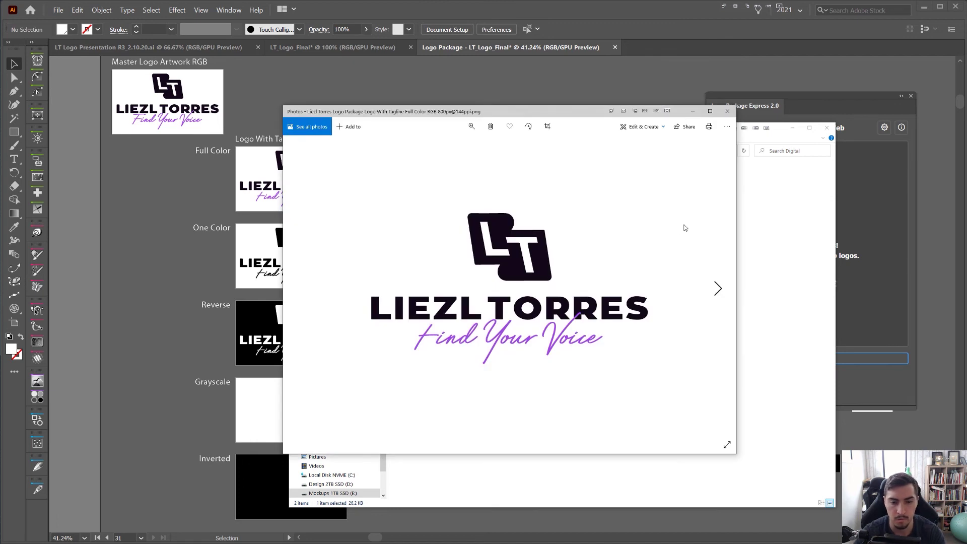
pyautogui.press('Right')
pyautogui.press('Left')
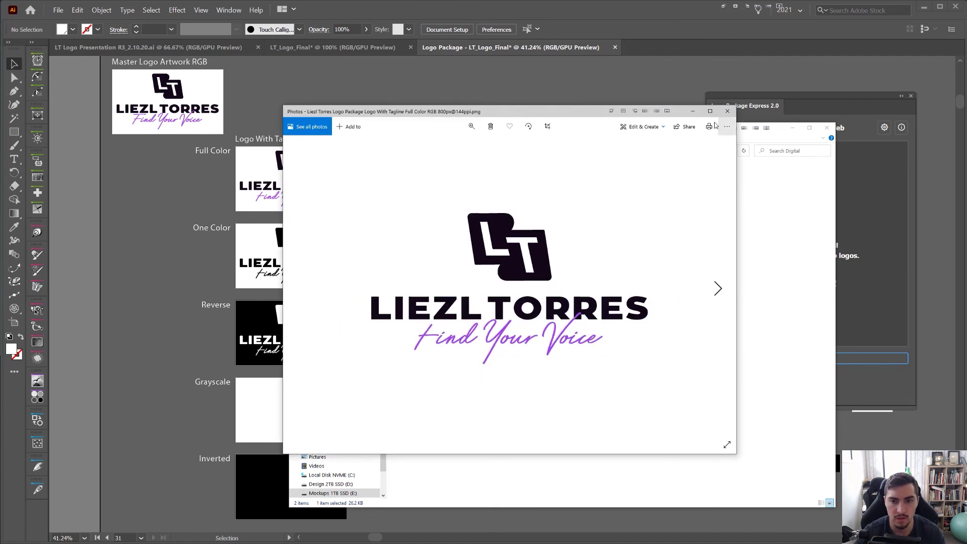
pyautogui.click(728, 111)
# - Preview a PNG from the Logotype Digital folder
pyautogui.click(588, 151)
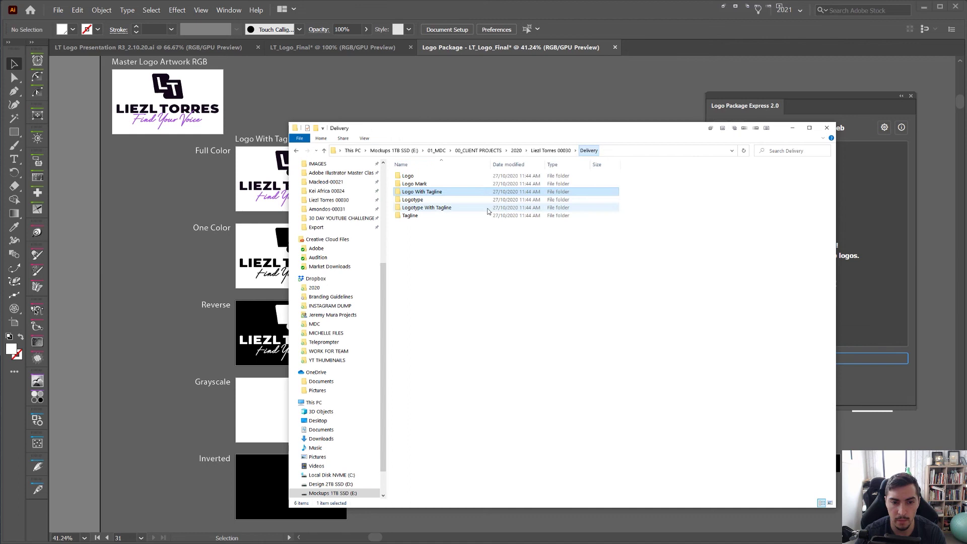
pyautogui.doubleClick(417, 200)
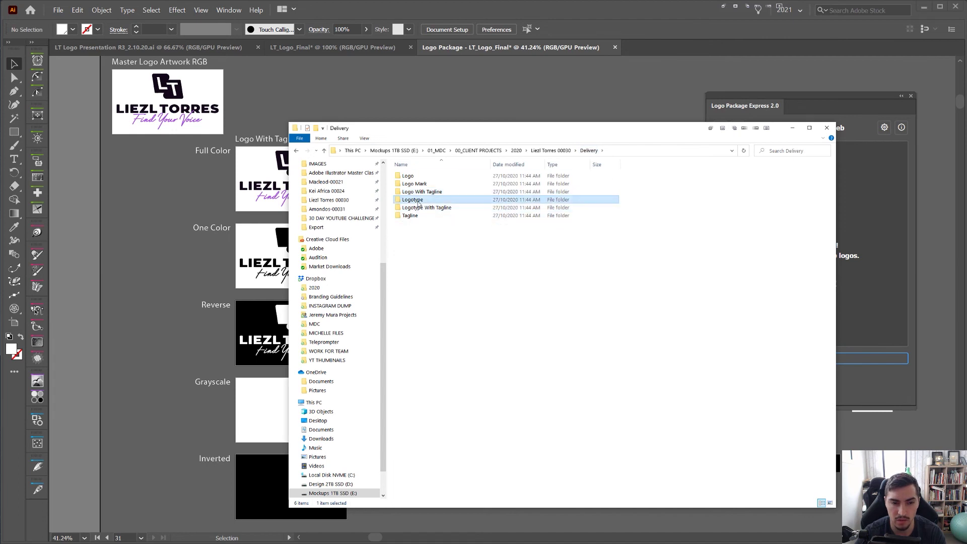
pyautogui.doubleClick(431, 176)
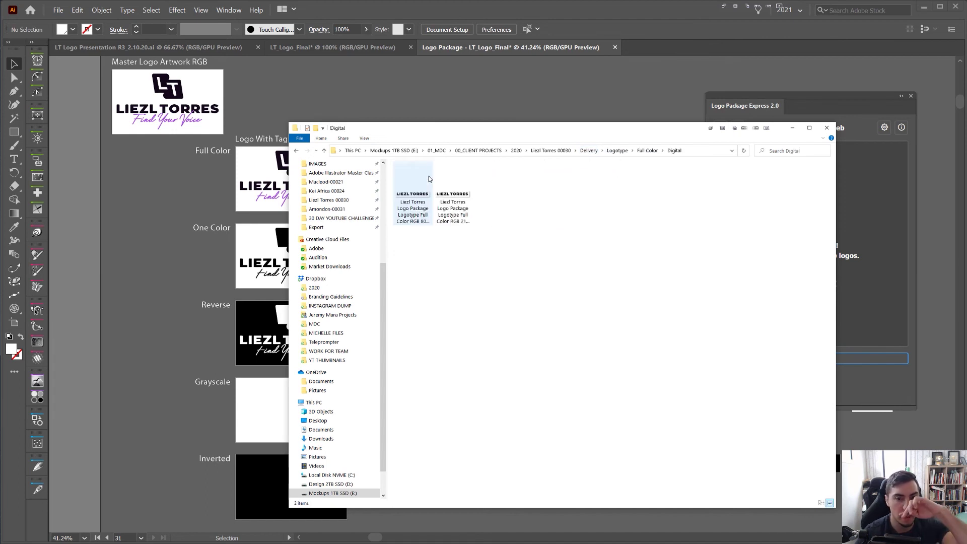
pyautogui.doubleClick(448, 185)
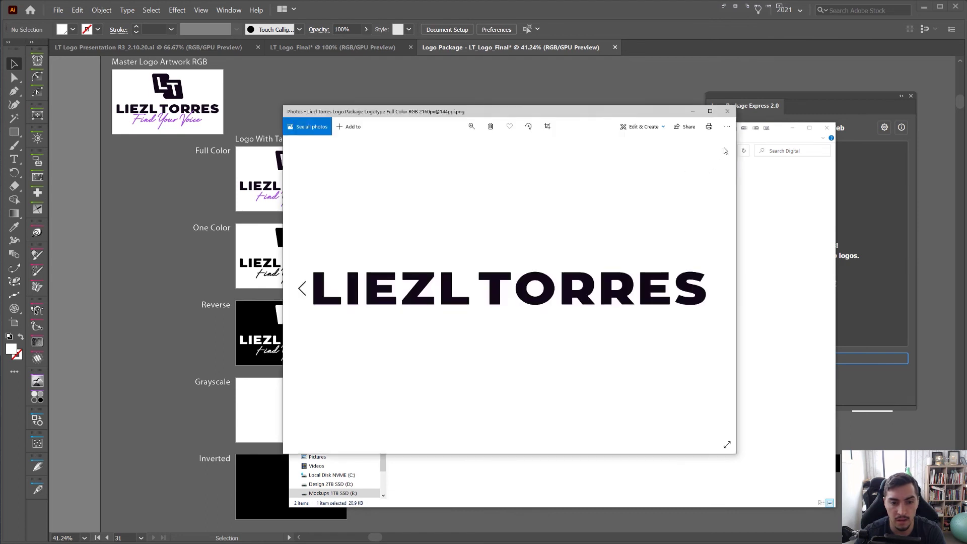
pyautogui.click(729, 112)
# - Browse Delivery > Logo > Full Color, minimize Explorer, and centre the Logo Package Express panel
pyautogui.click(589, 150)
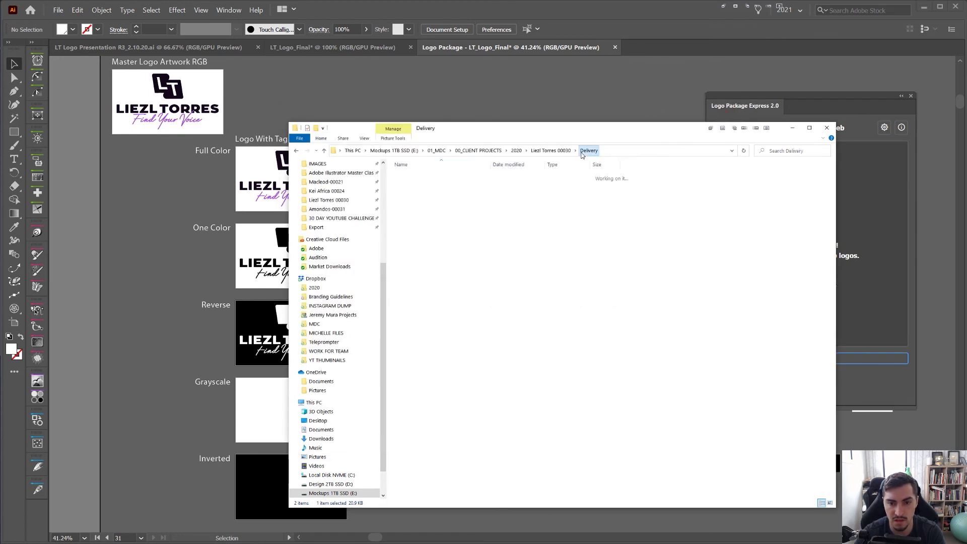
pyautogui.click(551, 150)
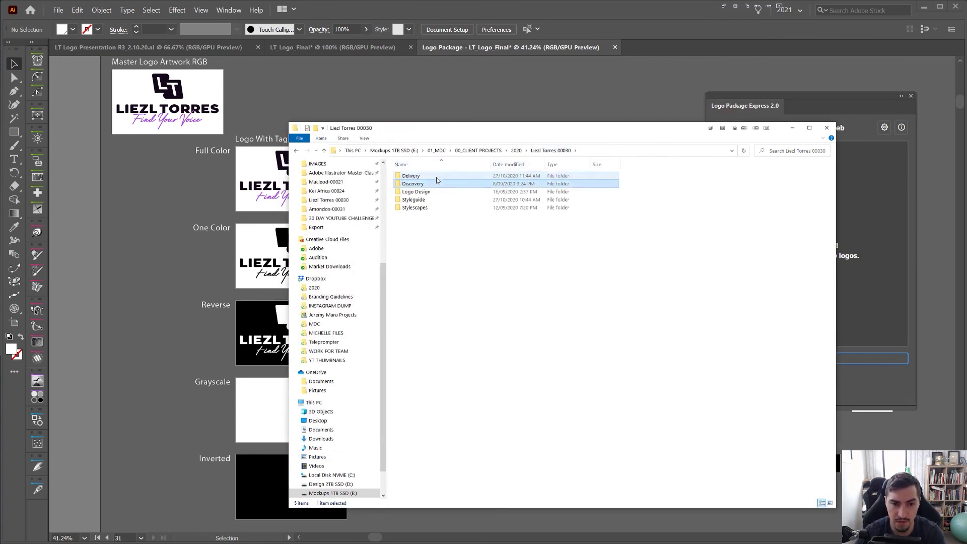
pyautogui.doubleClick(438, 176)
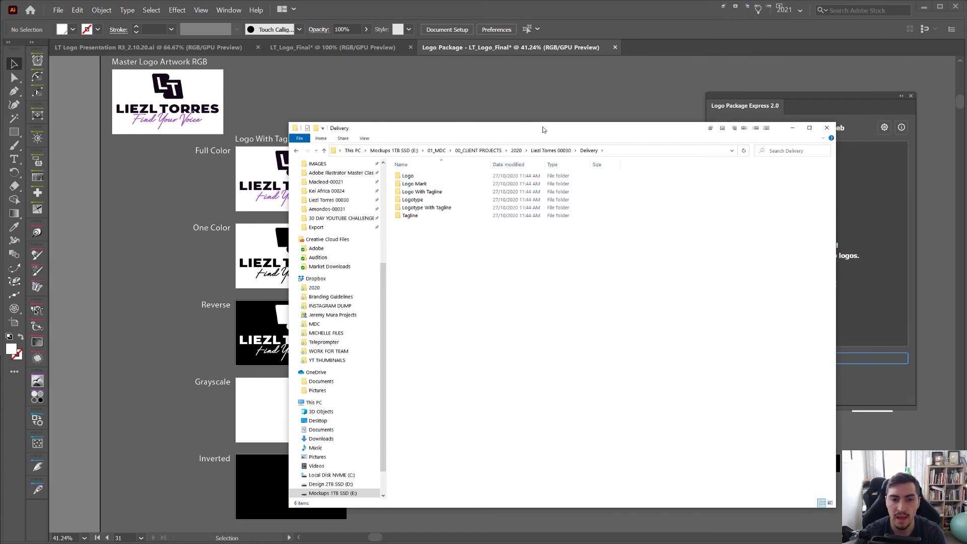
pyautogui.click(414, 177)
pyautogui.doubleClick(414, 177)
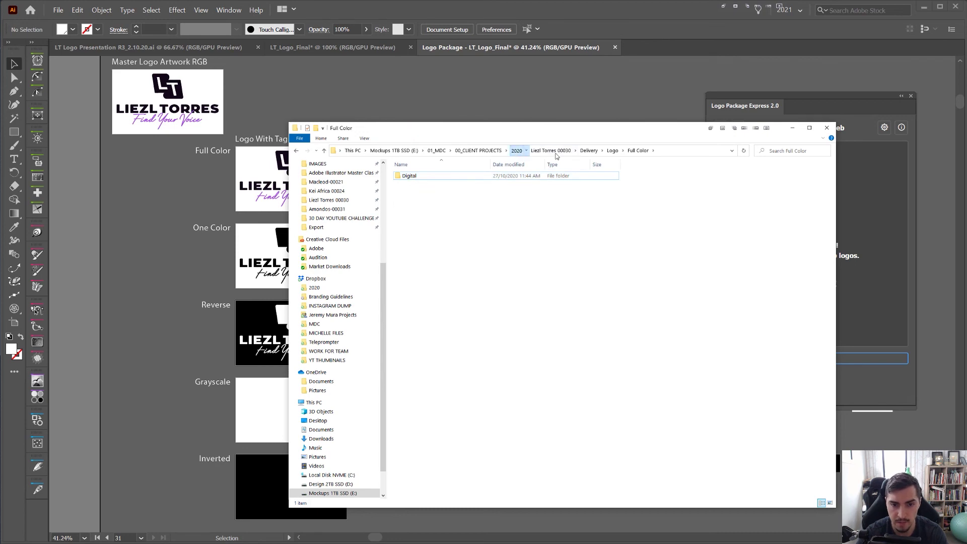
pyautogui.click(516, 150)
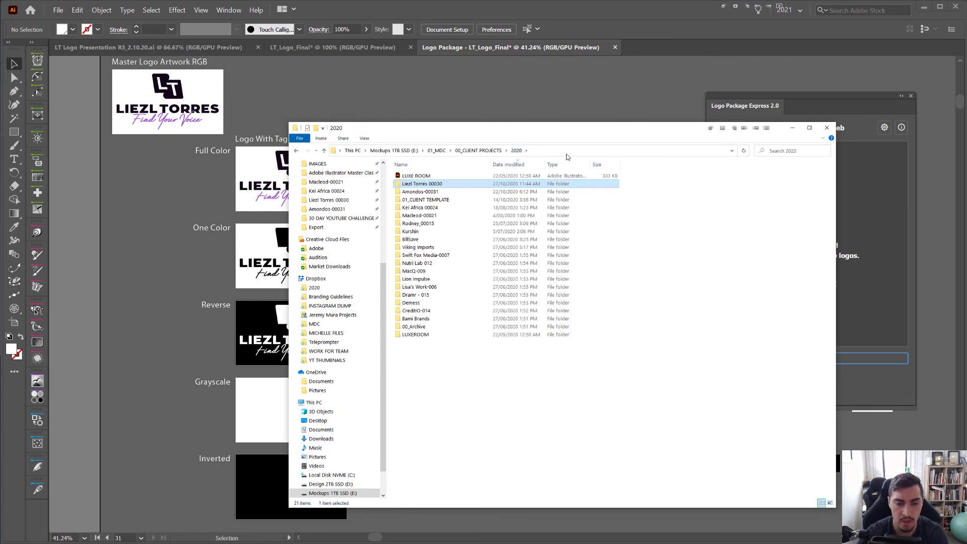
pyautogui.click(792, 128)
pyautogui.moveTo(733, 110); pyautogui.dragTo(553, 117)
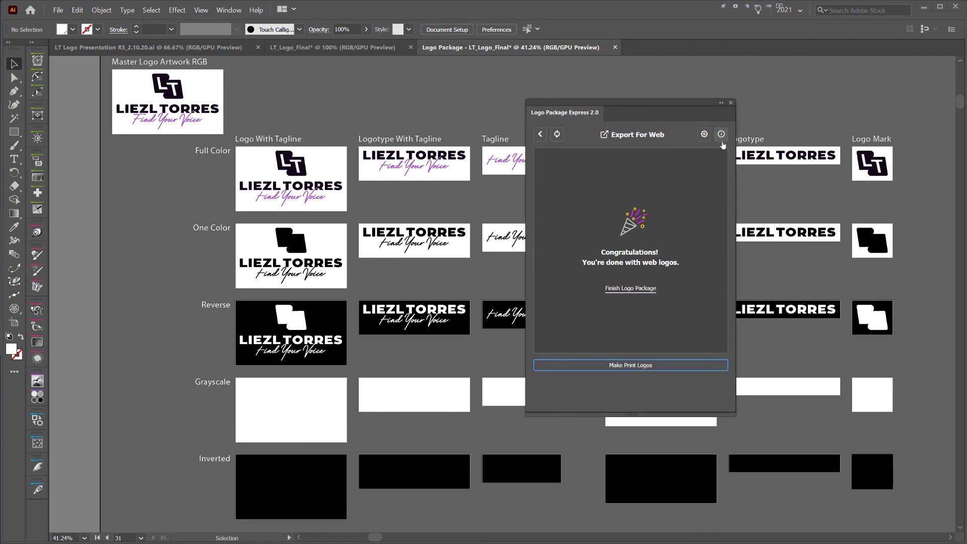
# - Finish the logo package without starting a new one, then show Help and Resources
pyautogui.click(642, 288)
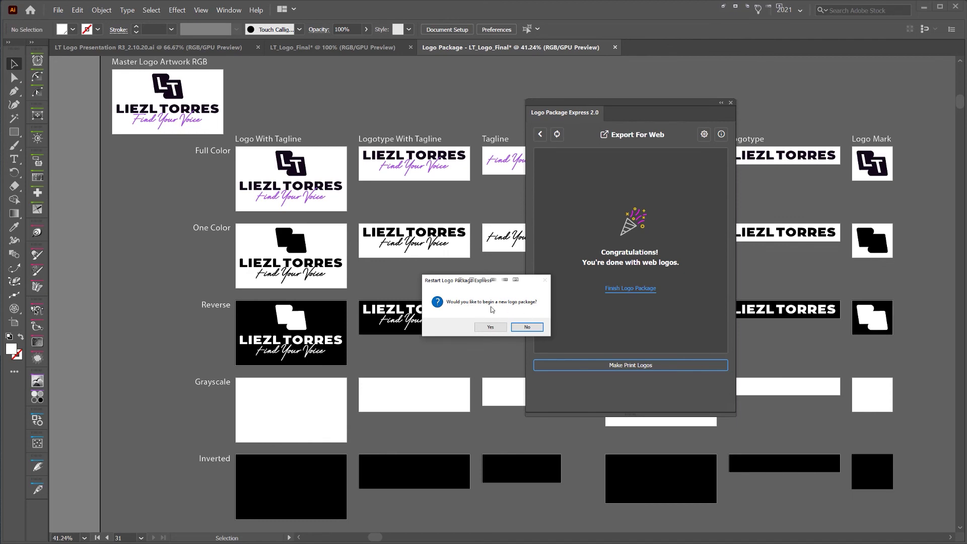
pyautogui.click(530, 328)
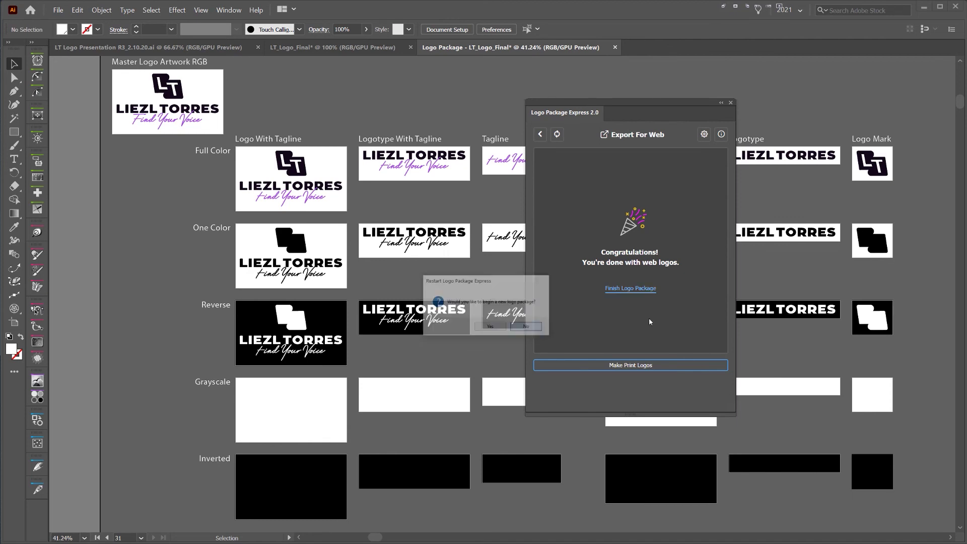
pyautogui.click(630, 289)
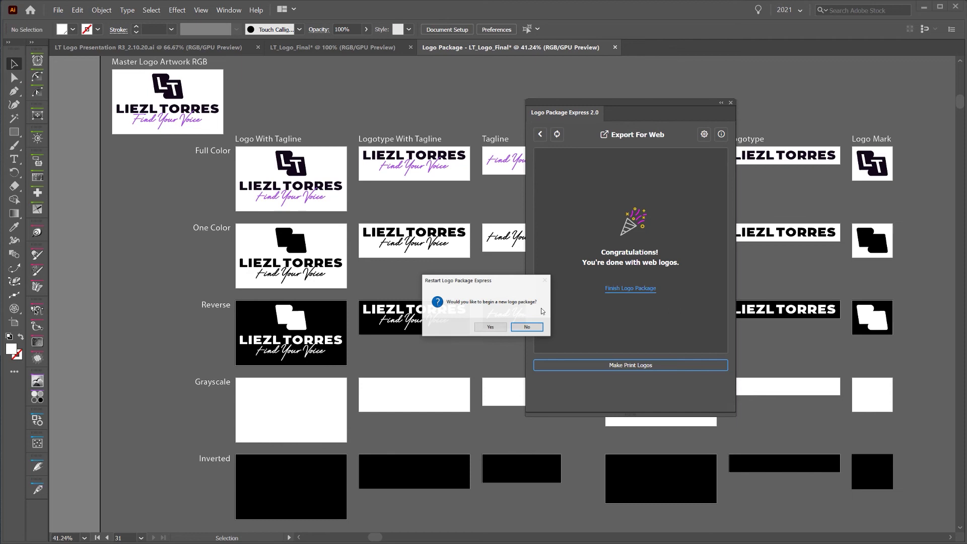
pyautogui.click(537, 328)
pyautogui.click(722, 135)
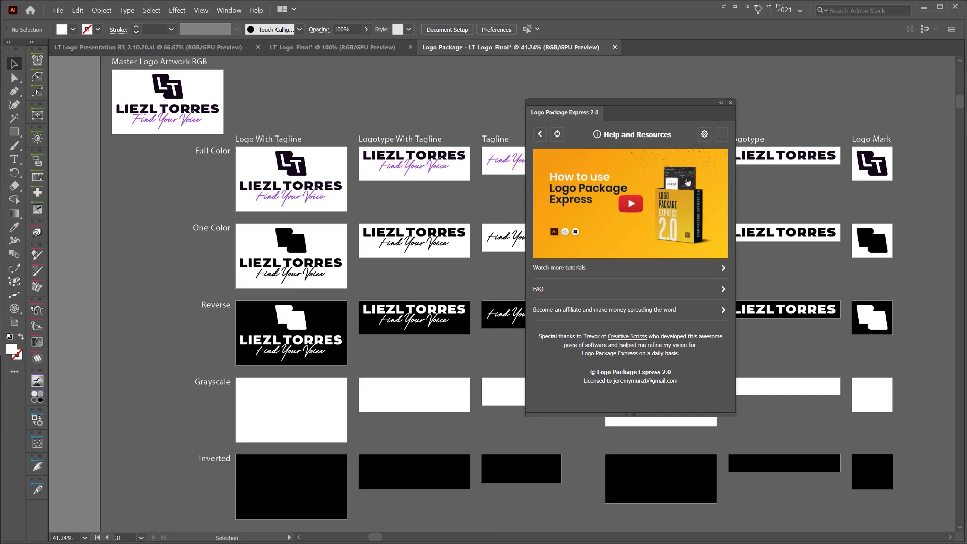
# - View the tutorials playlist and FAQ page in Chrome, minimizing Chrome after each
pyautogui.click(627, 270)
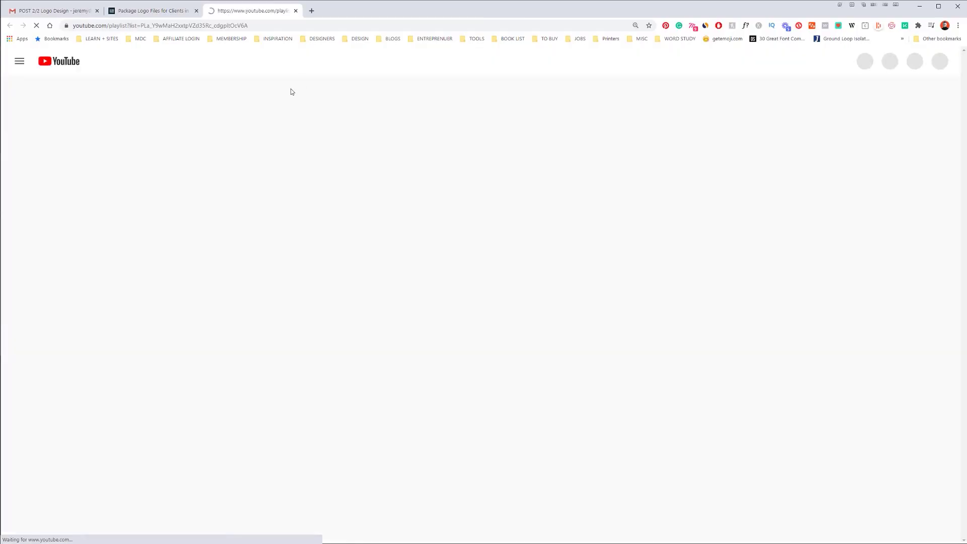
pyautogui.scroll(-7, 453, 262)
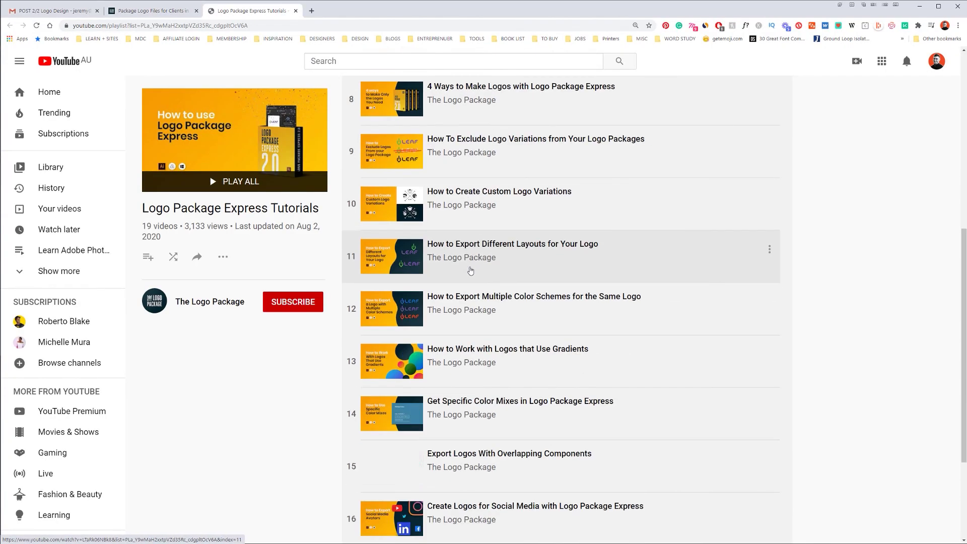
pyautogui.scroll(7, 503, 275)
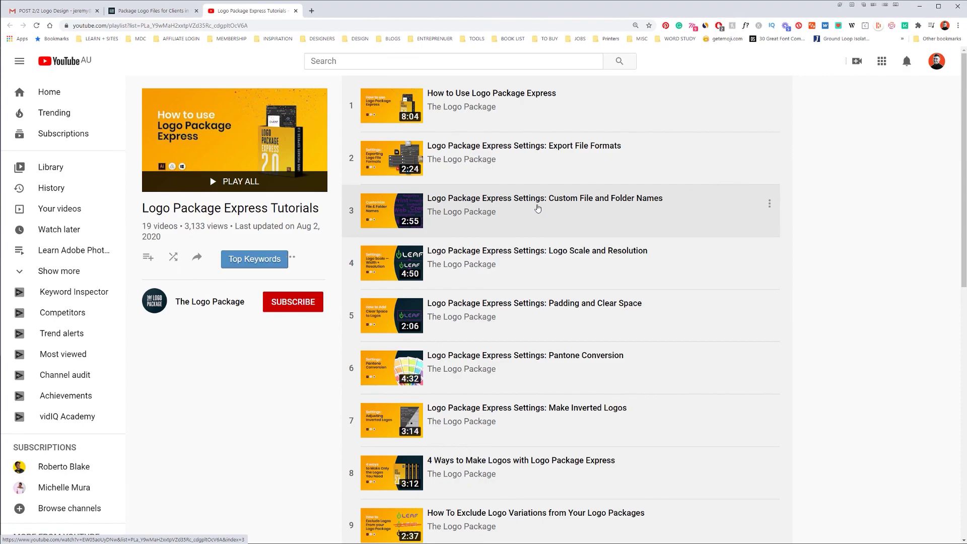
pyautogui.scroll(-10, 515, 196)
pyautogui.click(920, 7)
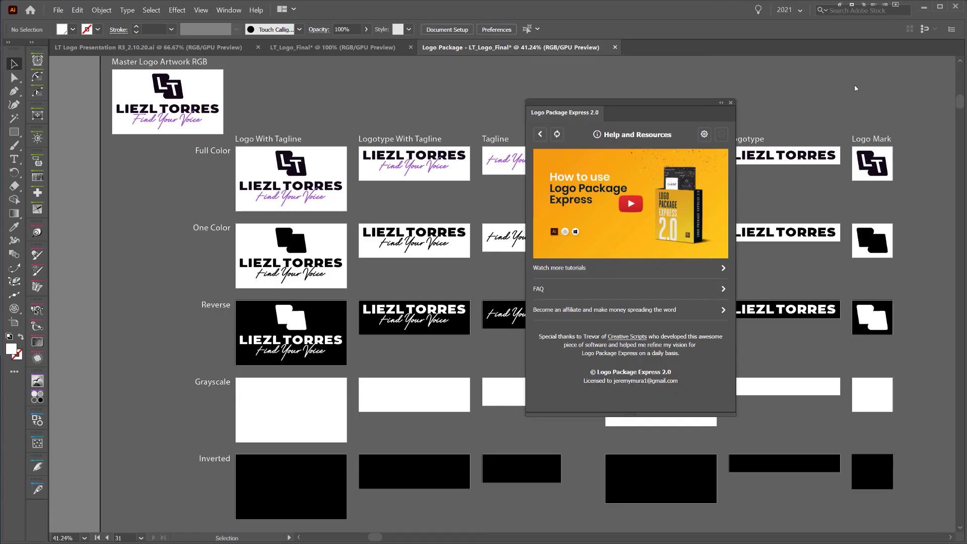
pyautogui.click(723, 290)
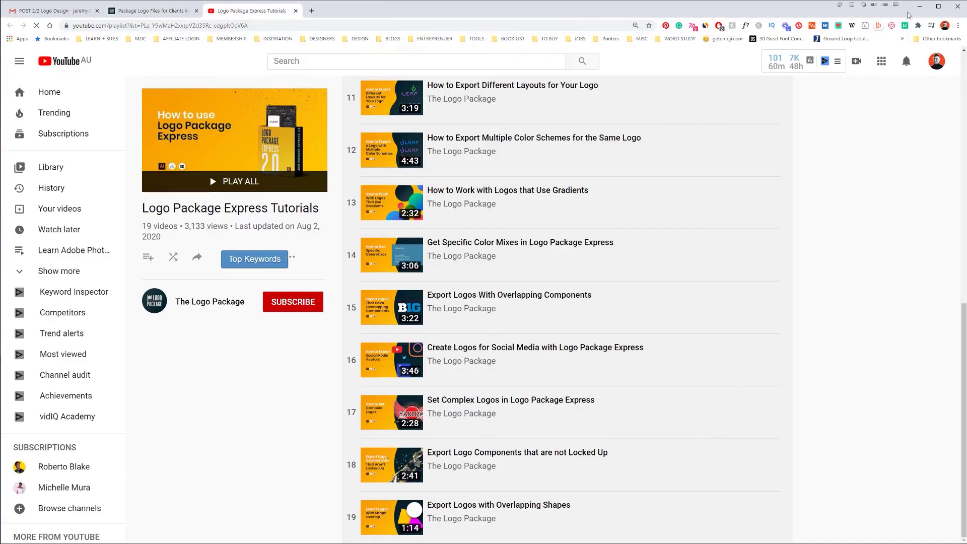
pyautogui.click(919, 7)
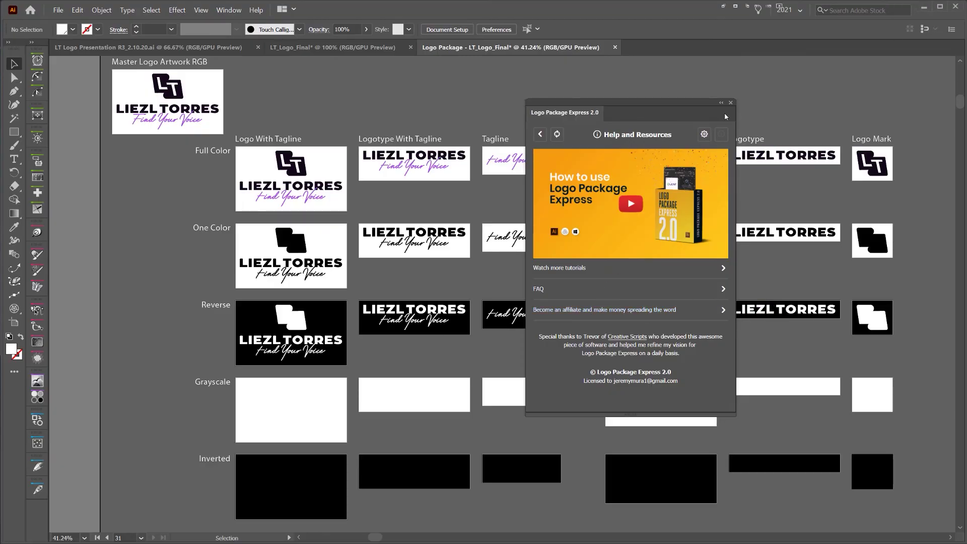
# - Go back to the Export For Web completion page in Logo Package Express
pyautogui.click(540, 134)
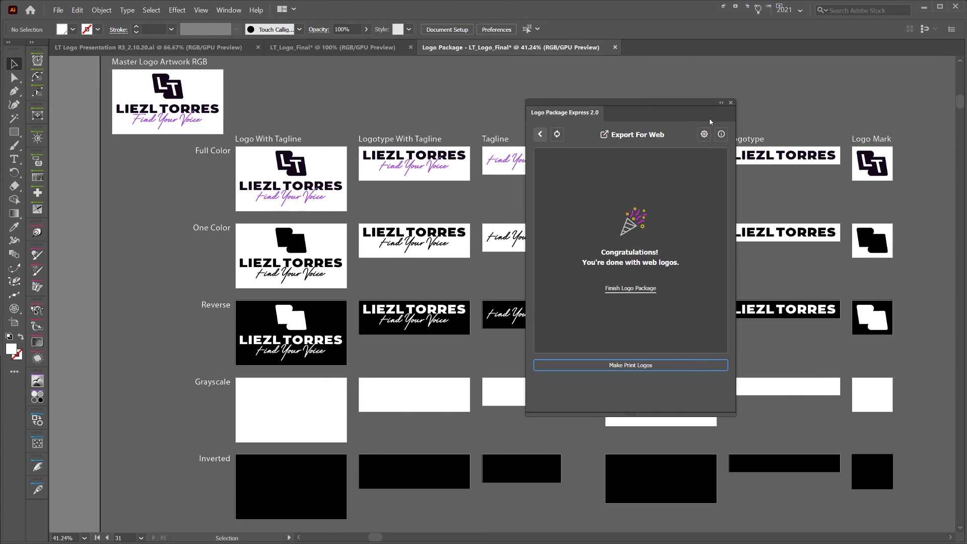